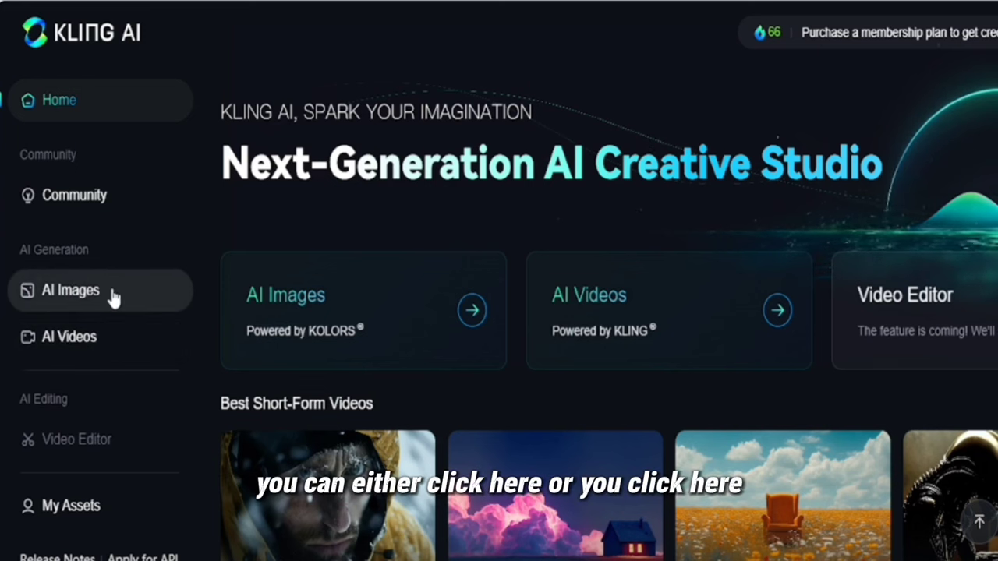
# View the AI Images workspace and return to the dashboard
pyautogui.click(362, 312)
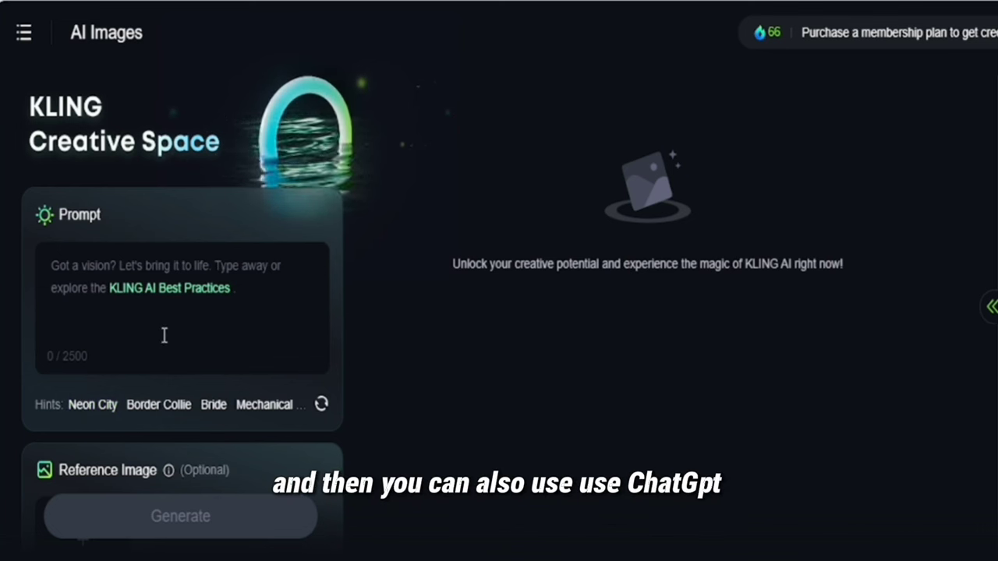
pyautogui.click(24, 33)
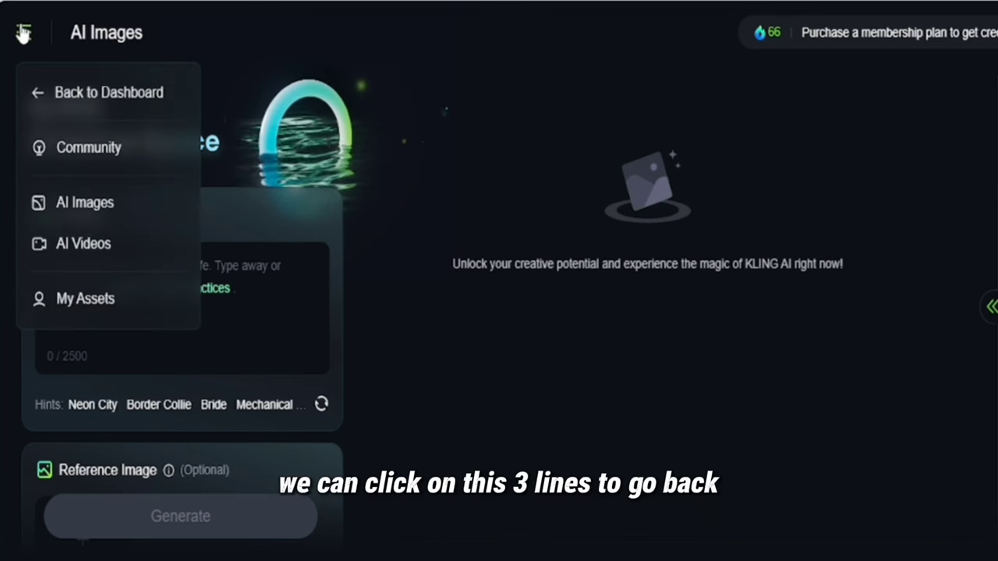
pyautogui.click(32, 93)
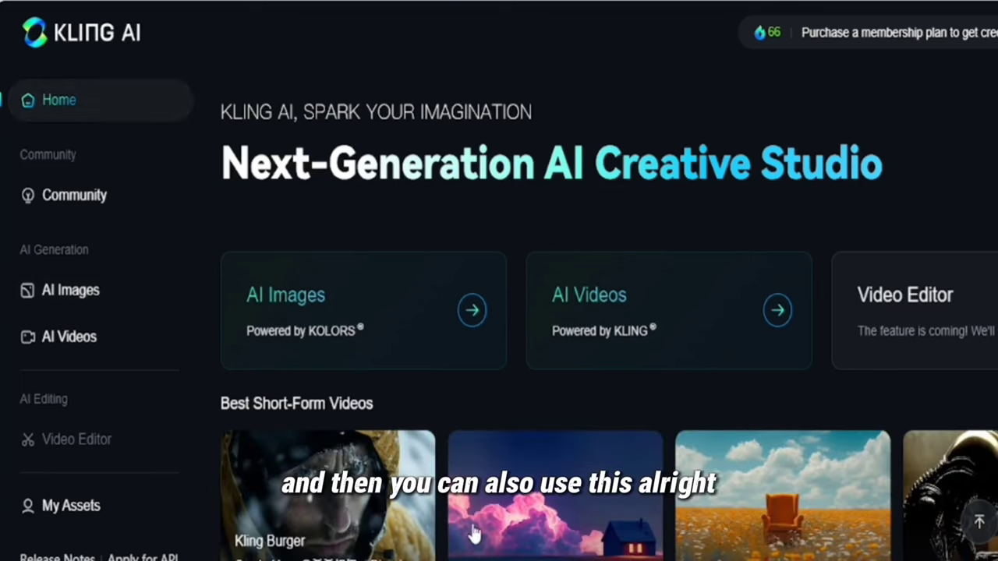
# View the details of the Kling Burger short film and close them
pyautogui.click(373, 509)
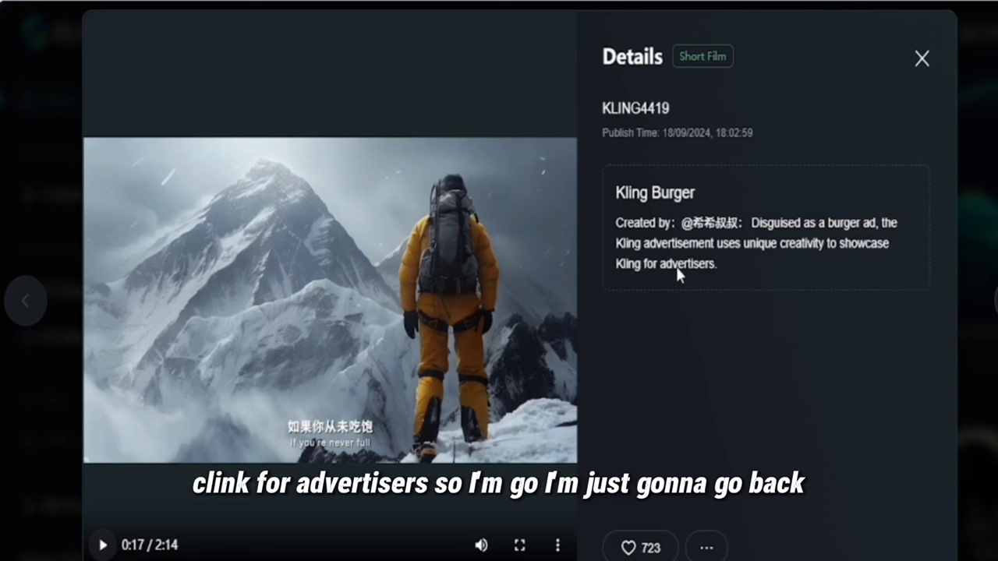
pyautogui.click(920, 57)
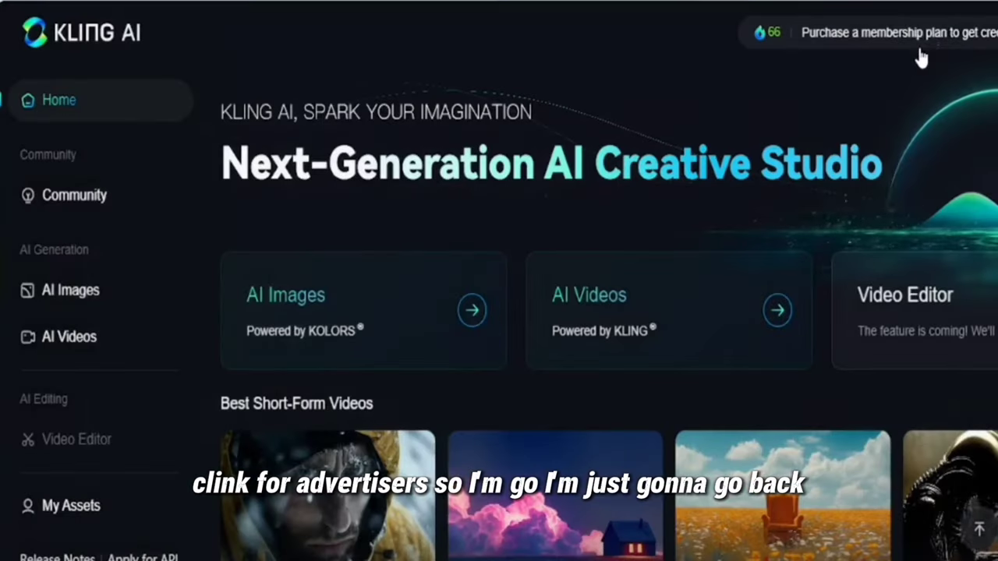
# Open the AI Images workspace and check the reference image explanation and upload requirements
pyautogui.click(355, 324)
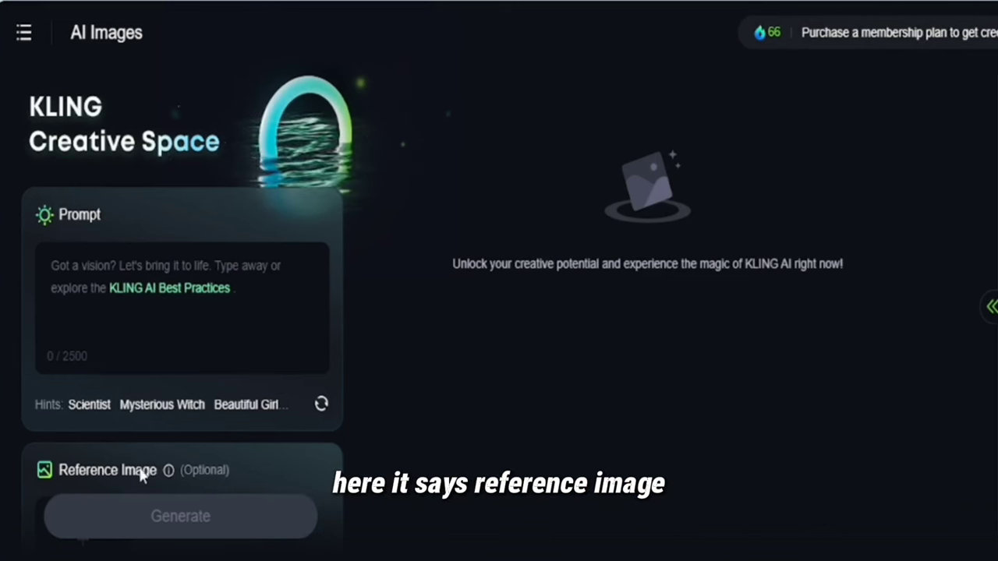
pyautogui.moveTo(169, 475)
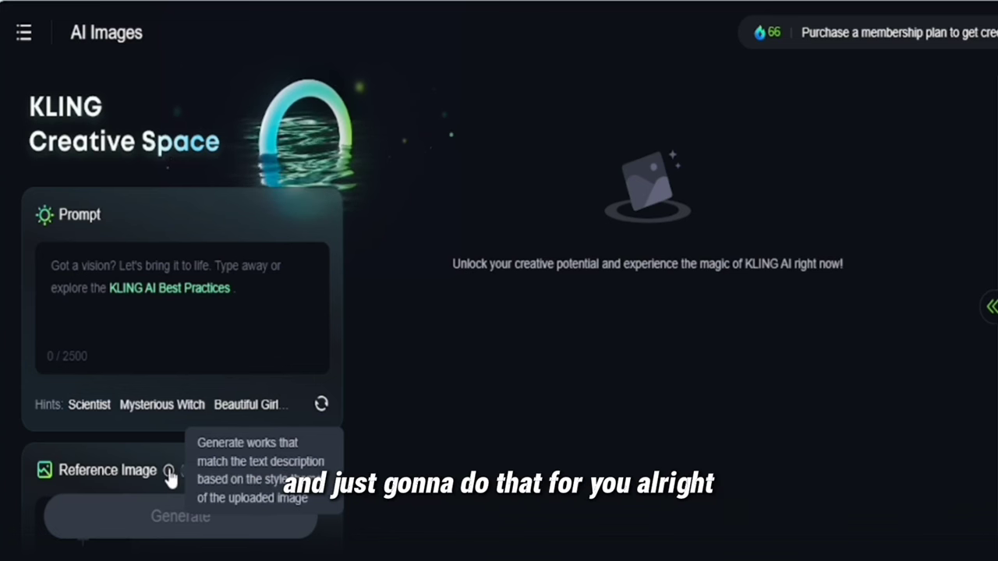
pyautogui.scroll(-3, 742, 387)
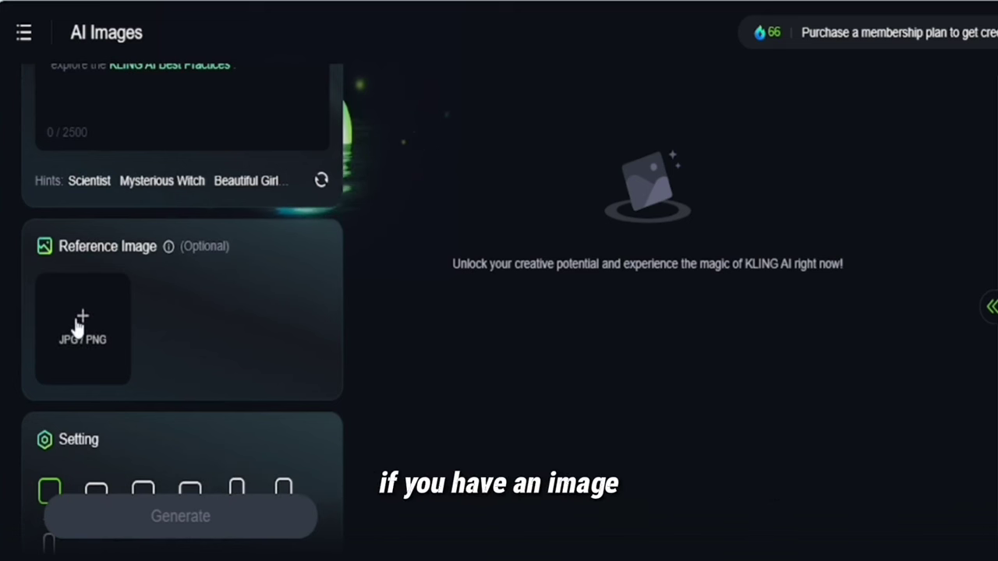
pyautogui.click(78, 326)
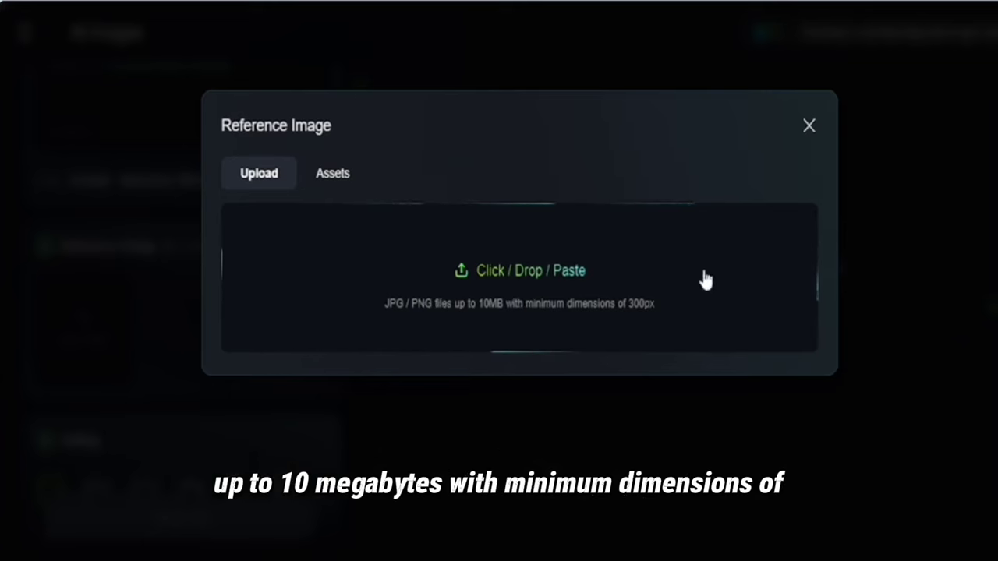
pyautogui.click(808, 126)
# Examine the reference image, aspect ratio and number of generations settings for image creation
pyautogui.scroll(3, 364, 293)
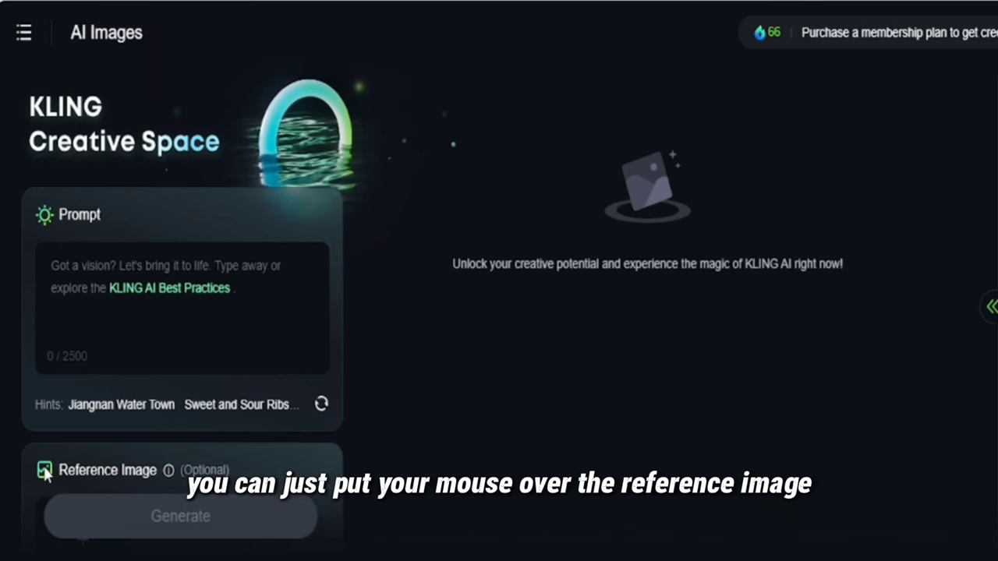
pyautogui.scroll(-4, 43, 464)
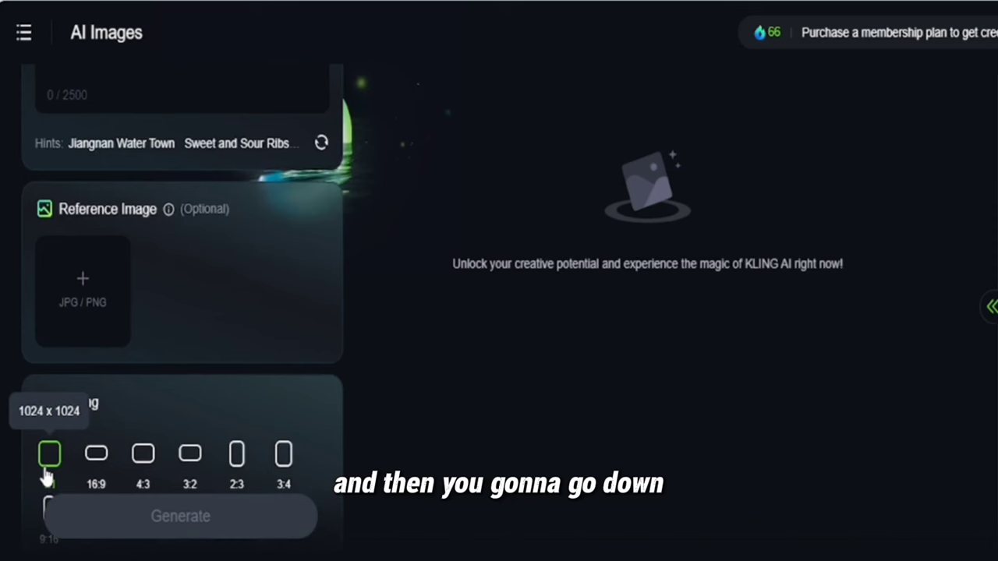
pyautogui.scroll(1, 44, 477)
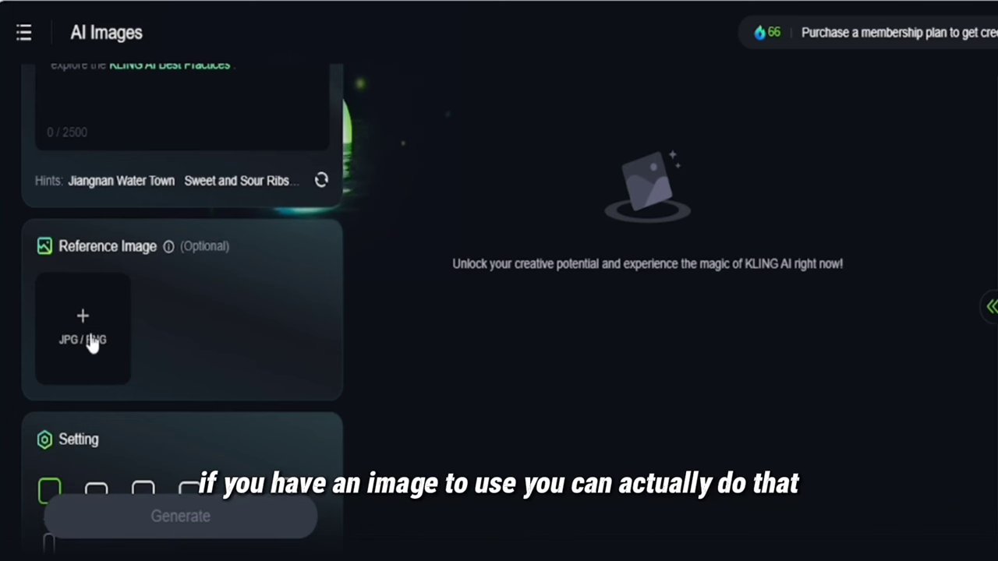
pyautogui.scroll(-5, 90, 343)
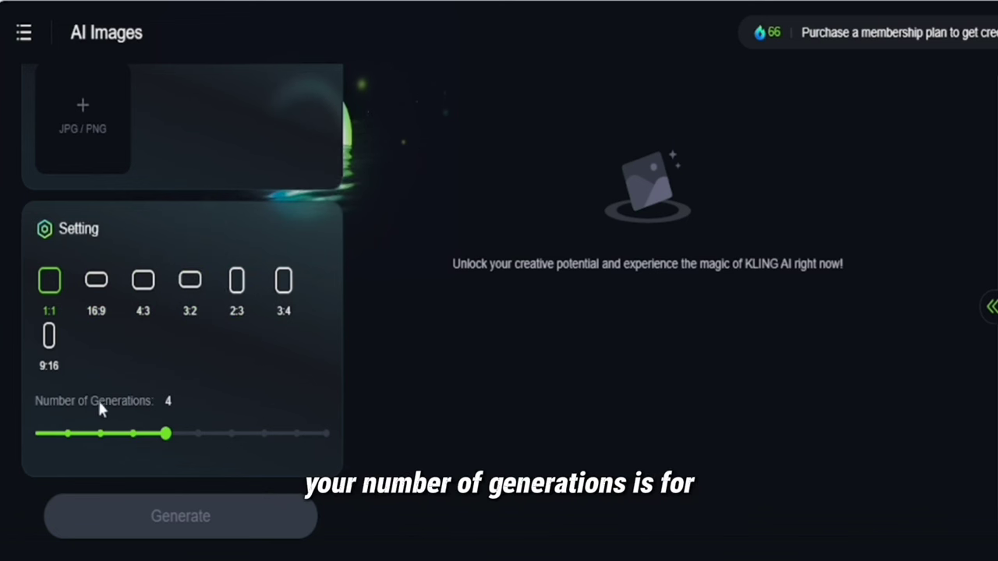
pyautogui.moveTo(167, 433)
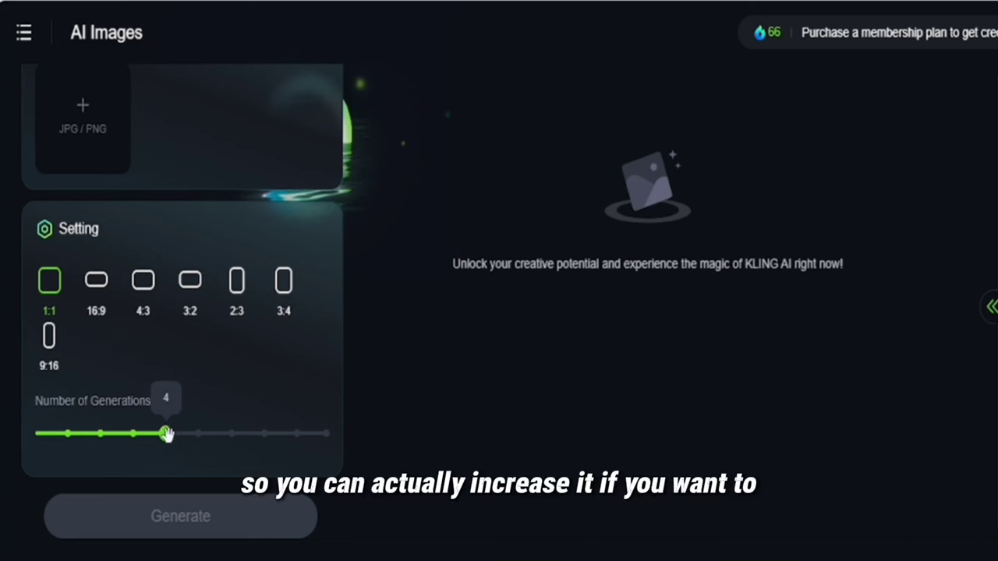
pyautogui.moveTo(173, 438)
pyautogui.mouseDown()
pyautogui.moveTo(317, 443)
pyautogui.moveTo(148, 437)
pyautogui.moveTo(163, 435)
pyautogui.mouseUp()
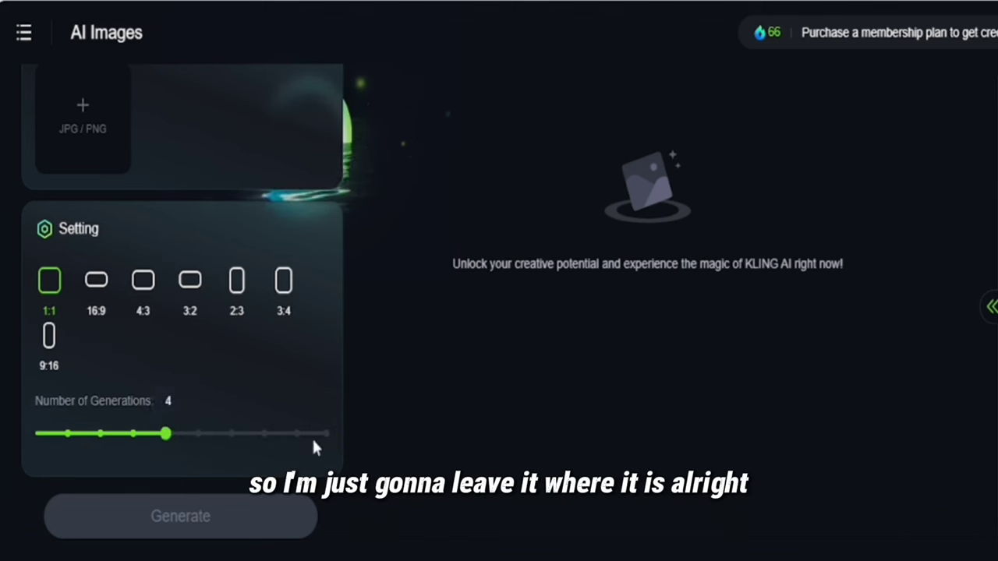
pyautogui.moveTo(777, 35)
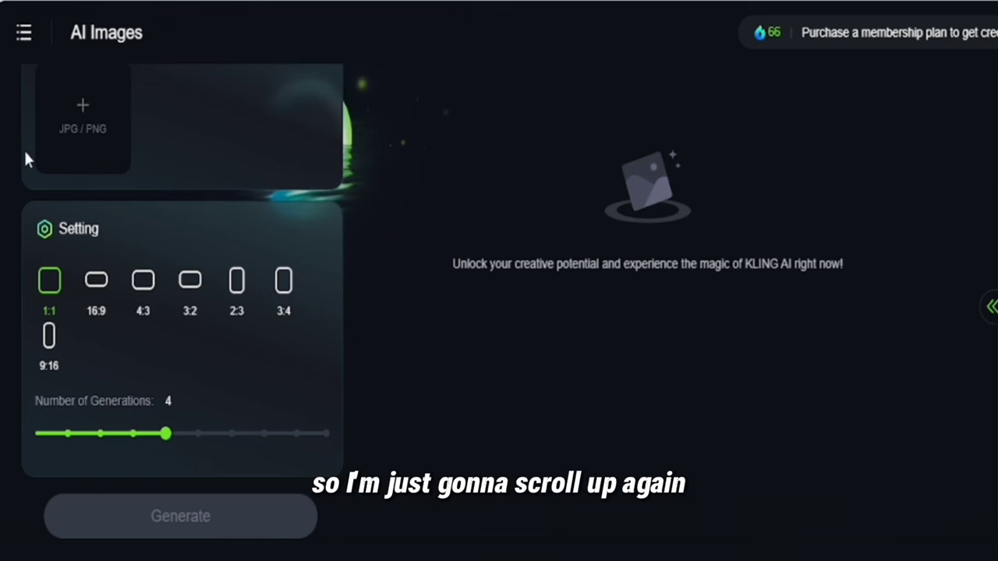
# Enter the prompt "PLAYING FOOTBAL GAME" and generate the images
pyautogui.scroll(3, 26, 159)
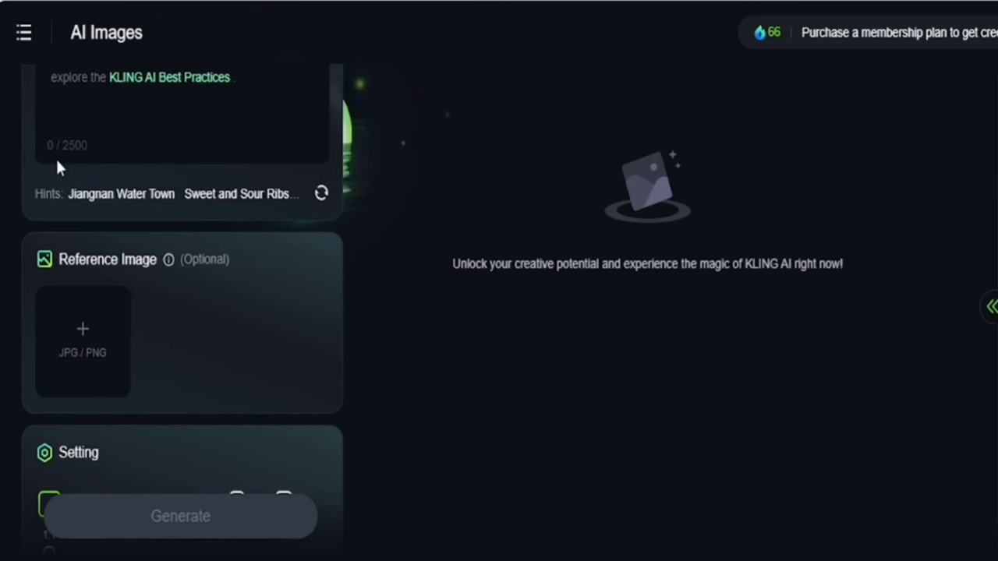
pyautogui.scroll(4, 57, 166)
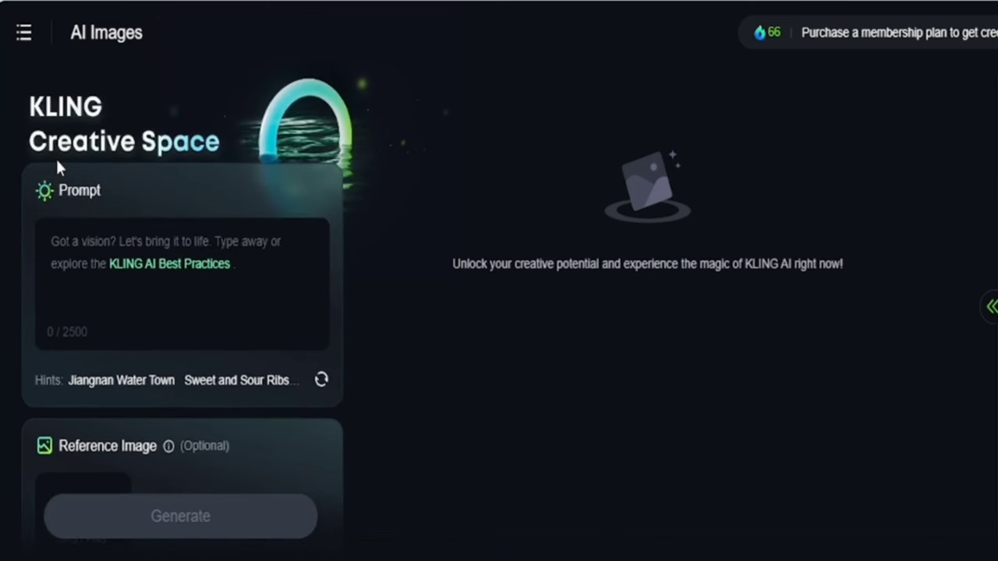
pyautogui.click(209, 240)
pyautogui.write('PLAYING')
pyautogui.hotkey('ctrl', 'a')
pyautogui.press('BackSpace')
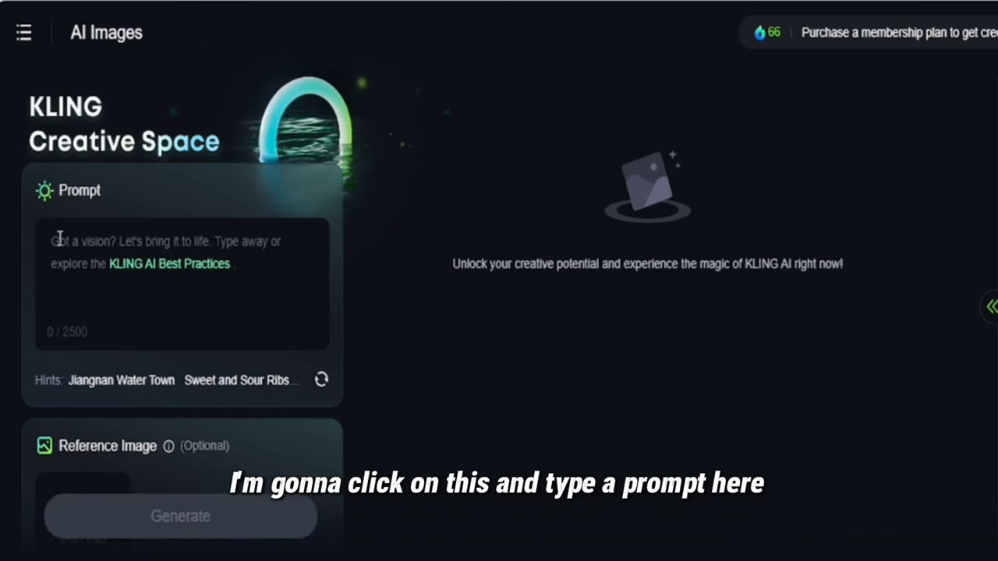
pyautogui.write('PLAYING ')
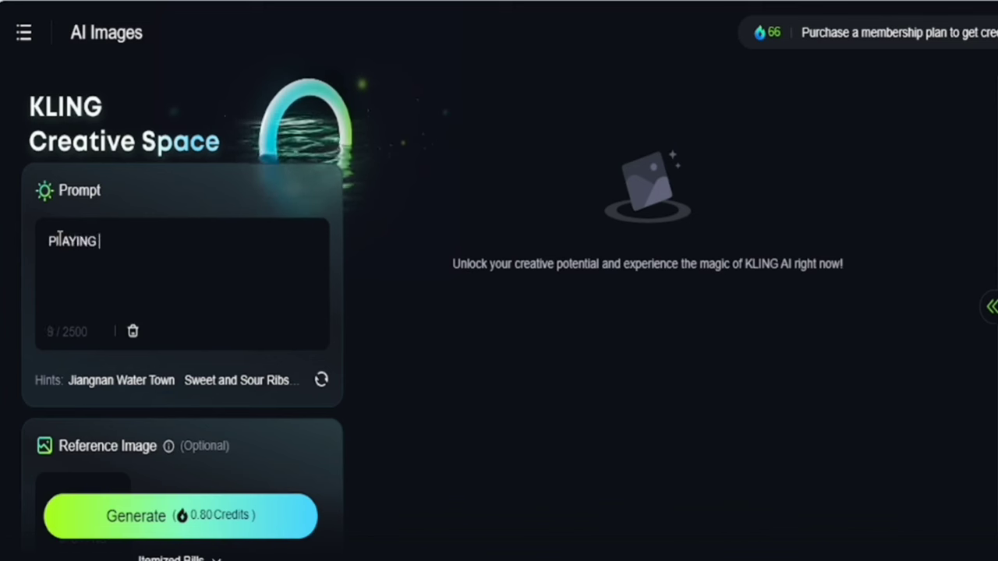
pyautogui.write('FOOTBAL GAME')
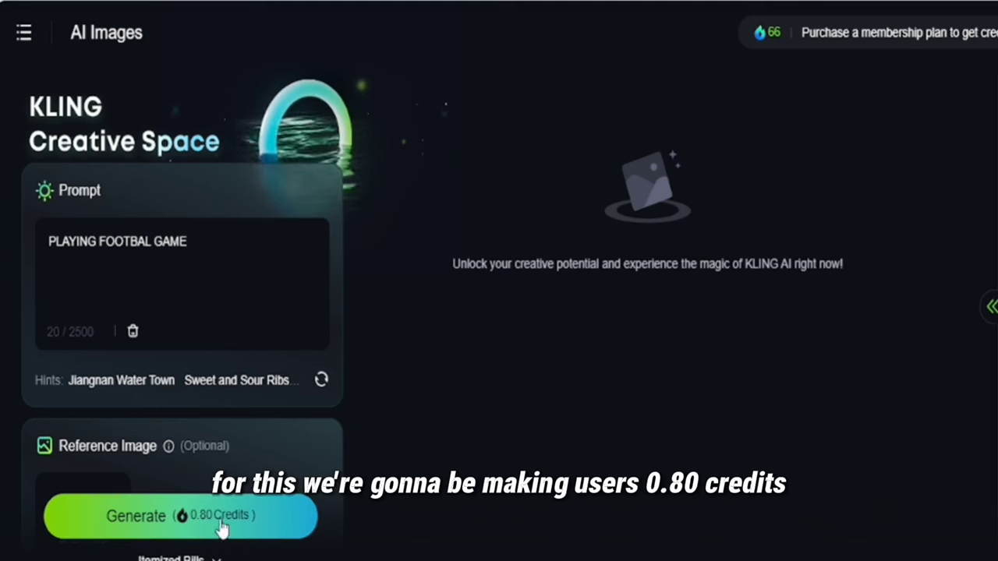
pyautogui.click(156, 520)
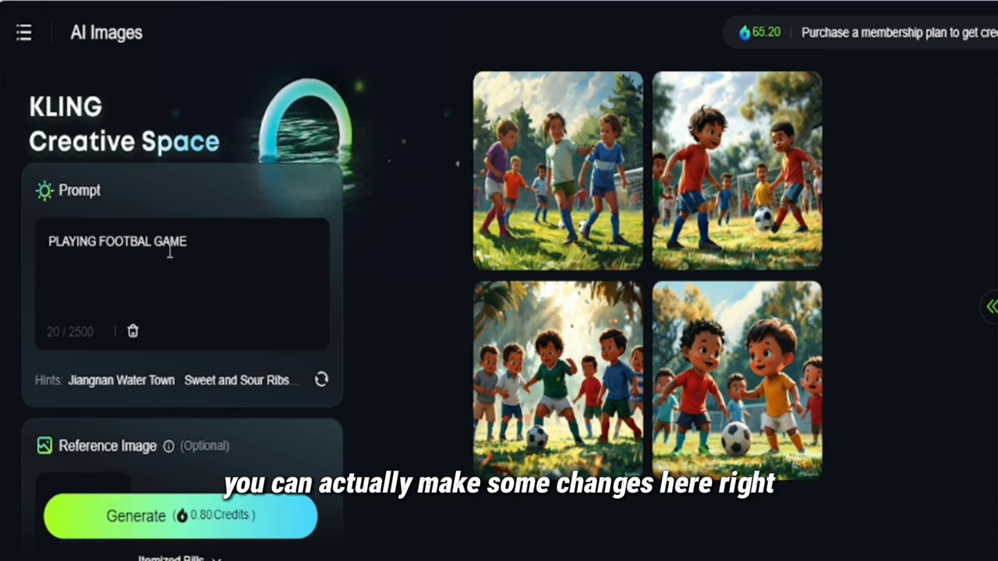
# Check the download option on the second football image and the expiry of the remaining credits
pyautogui.click(793, 103)
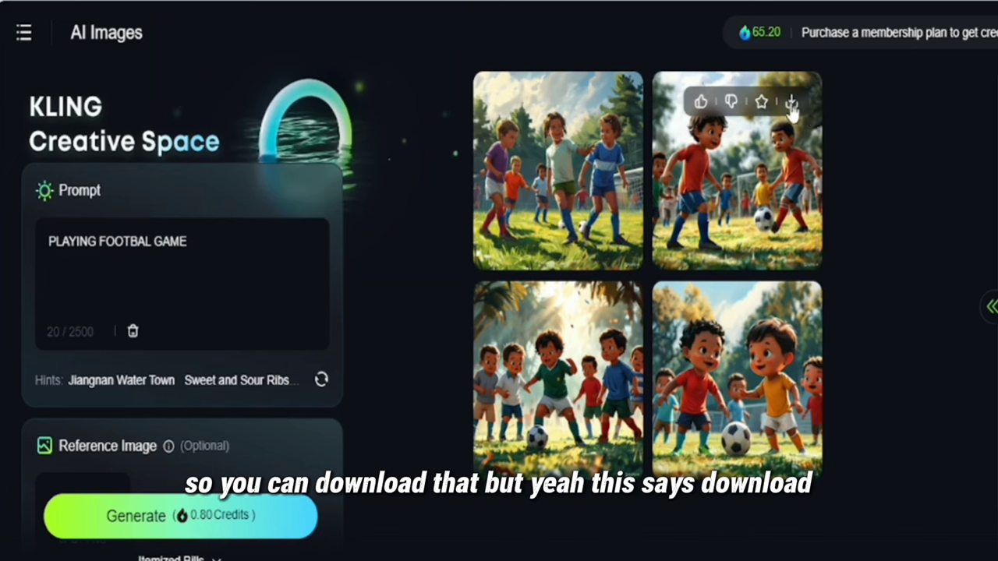
pyautogui.moveTo(791, 105)
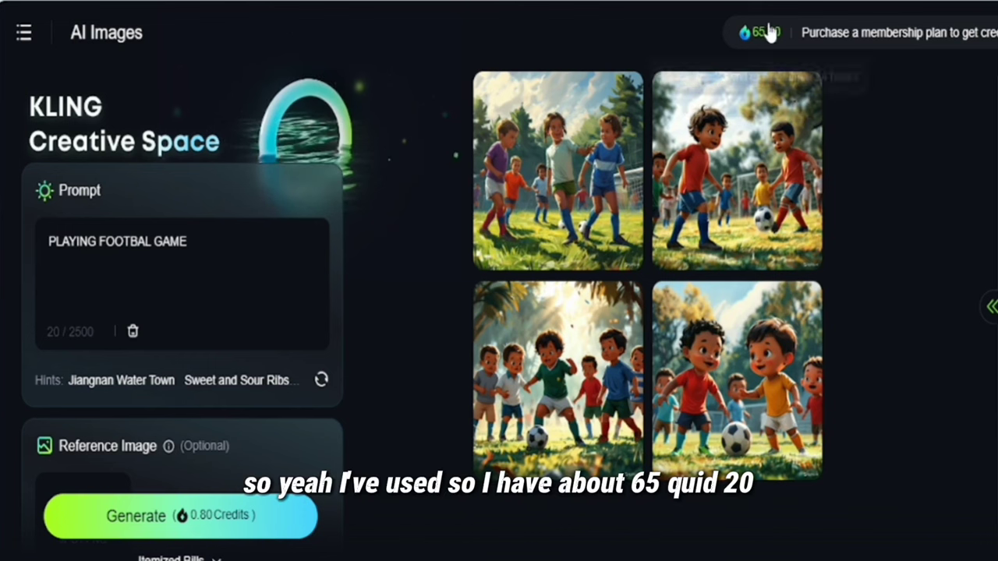
pyautogui.moveTo(767, 43)
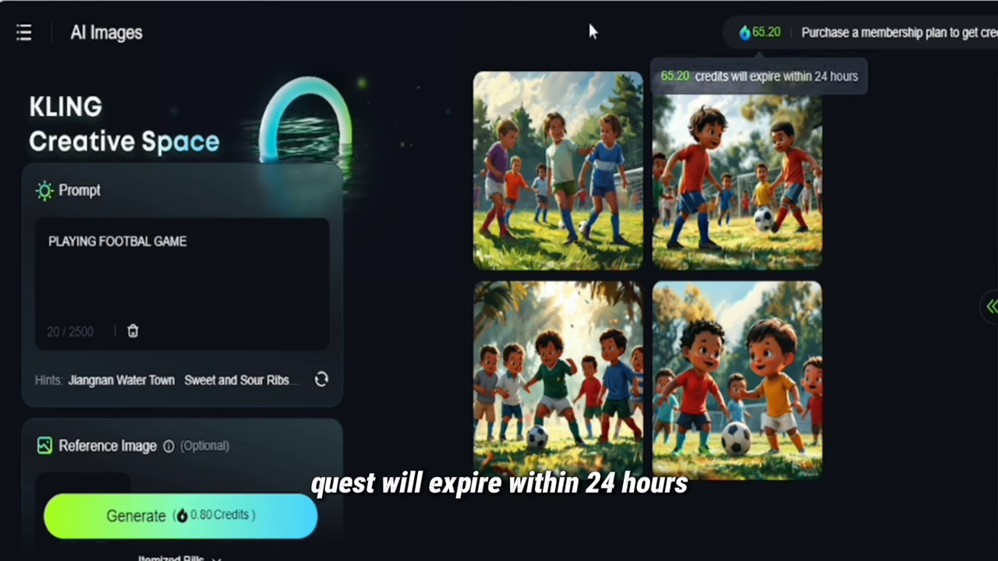
# Browse the generated football images in the enlarged preview, from the first to the fourth, and close it
pyautogui.click(584, 173)
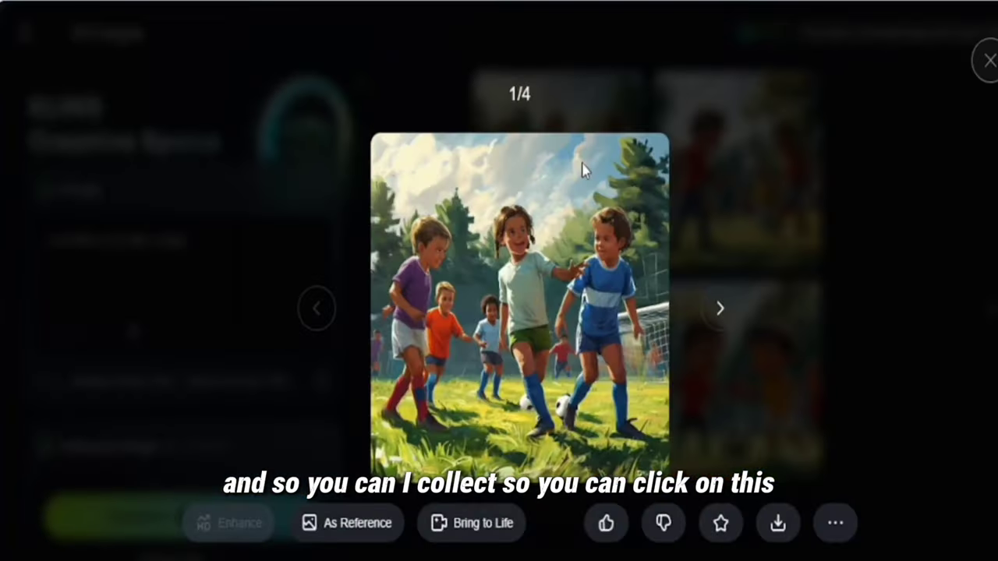
pyautogui.click(718, 310)
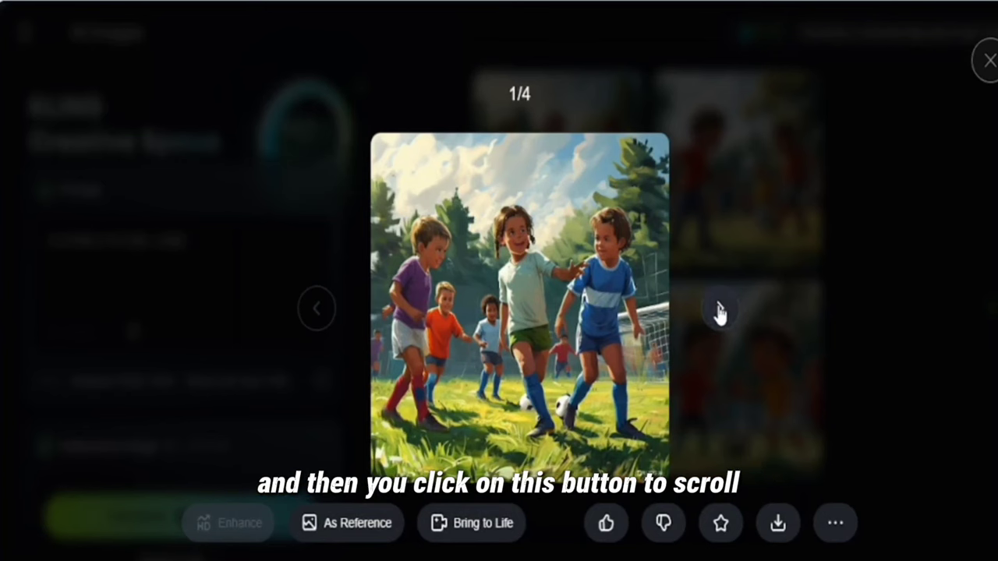
pyautogui.click(718, 311)
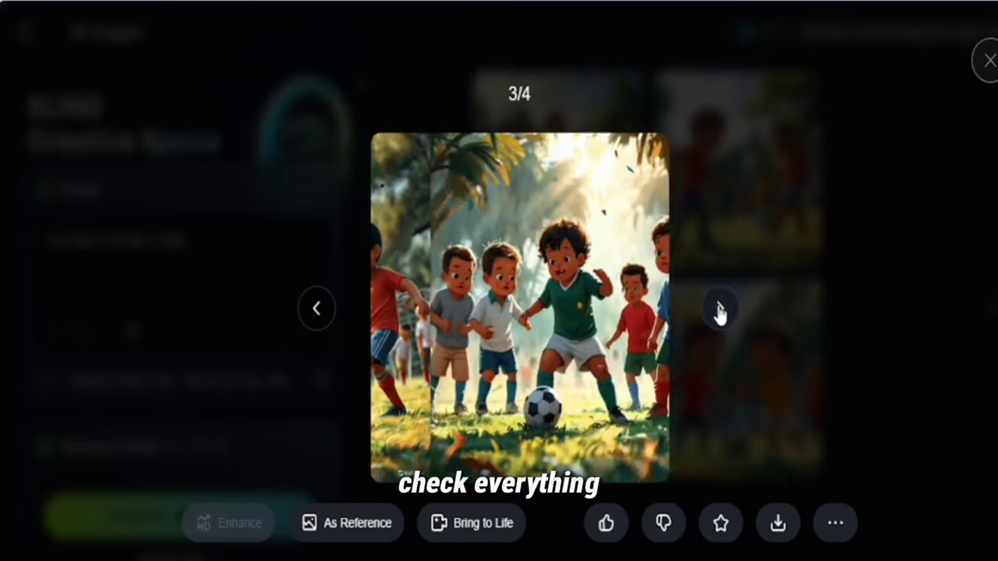
pyautogui.click(719, 312)
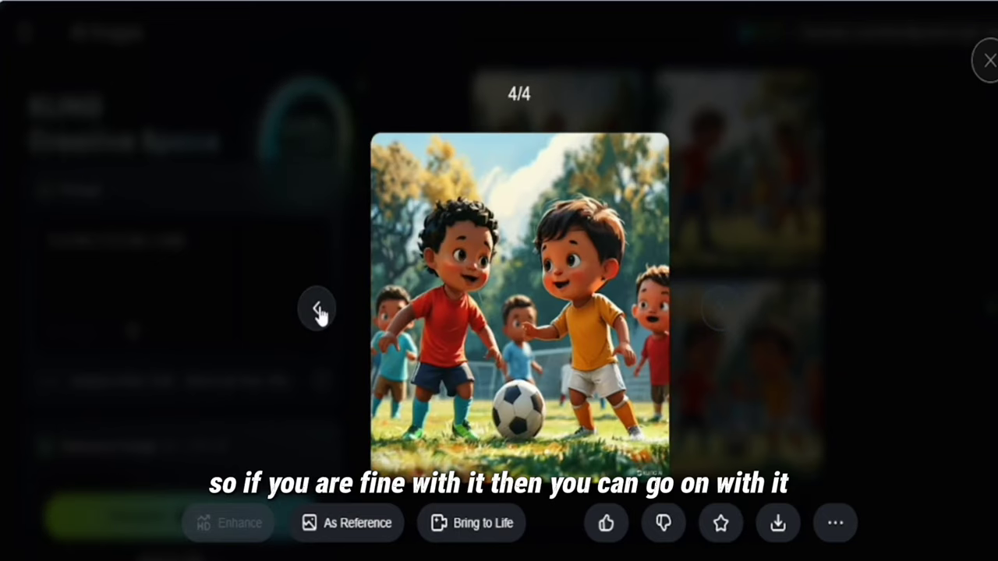
pyautogui.click(986, 63)
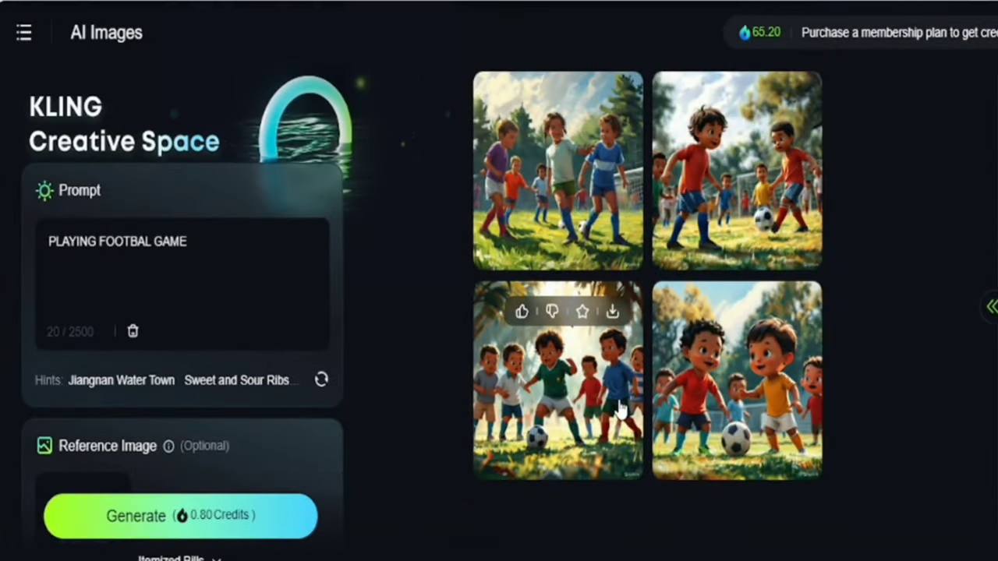
# Replace the prompt with "BEFORE AND AFTER WEIGHT LOSS" and generate the images
pyautogui.tripleClick(197, 242)
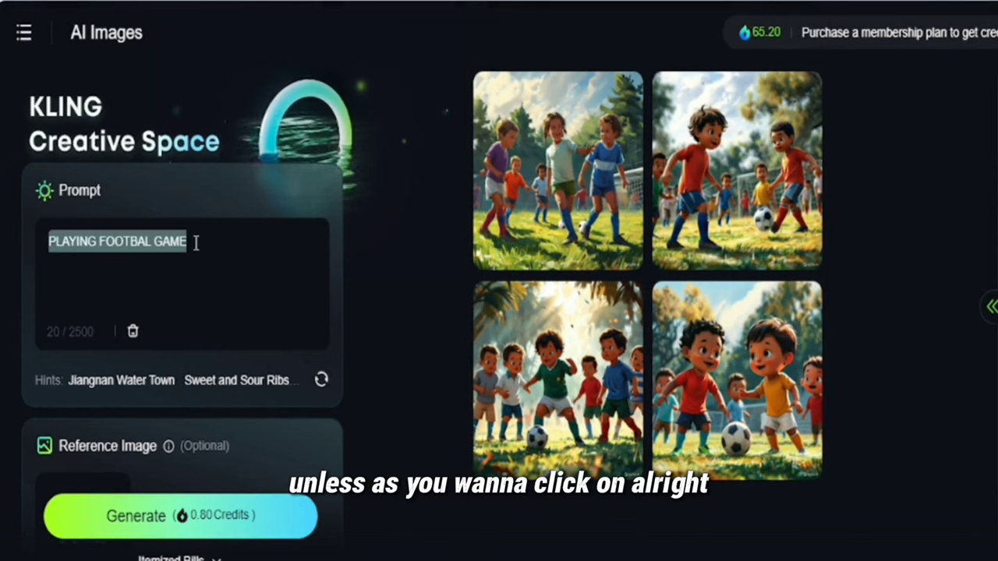
pyautogui.write('BEF')
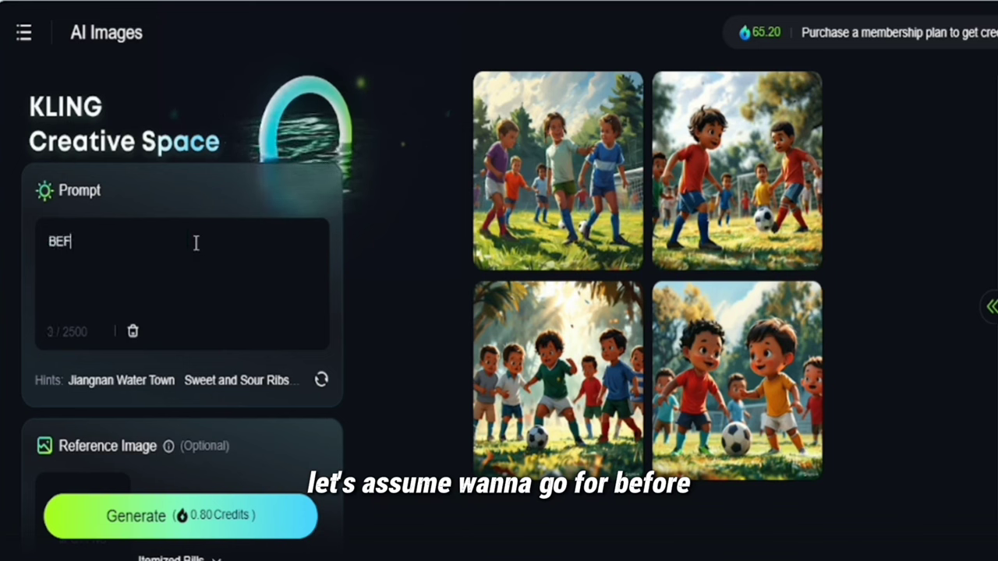
pyautogui.write('ORE AND AFTER WEIGHT LOSS')
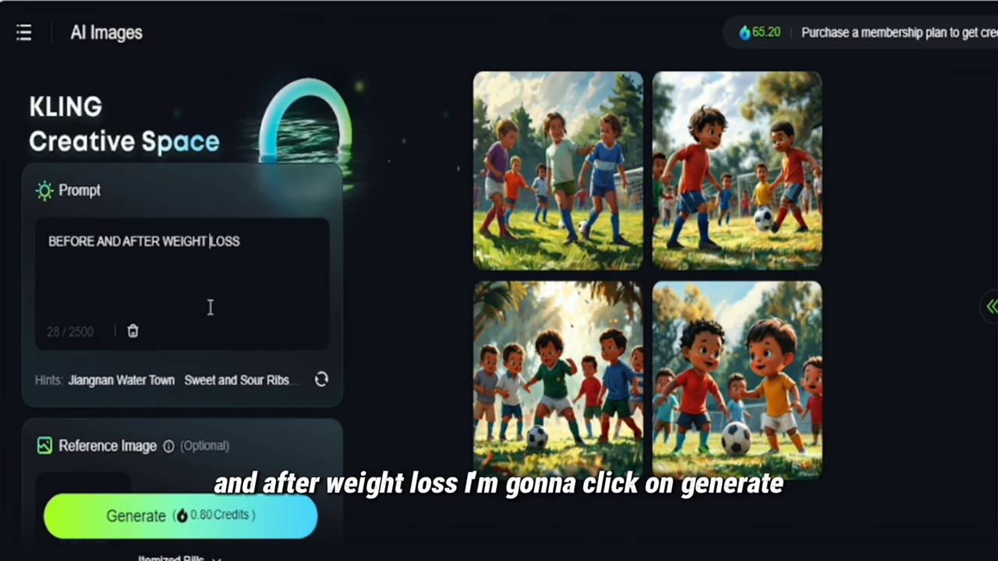
pyautogui.click(167, 521)
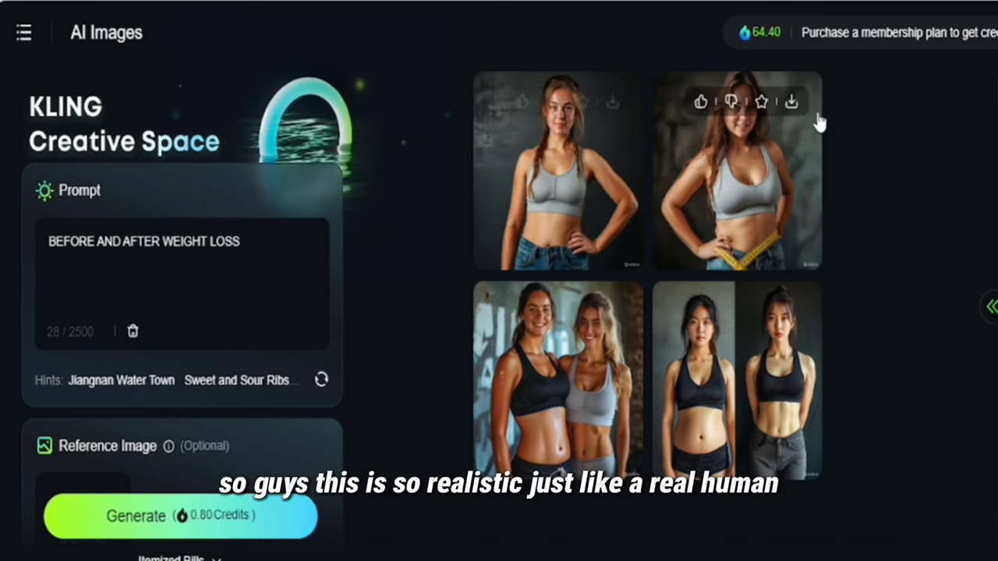
# Browse the generated weight loss images in the enlarged preview, from the first to the fourth, and close it
pyautogui.click(574, 182)
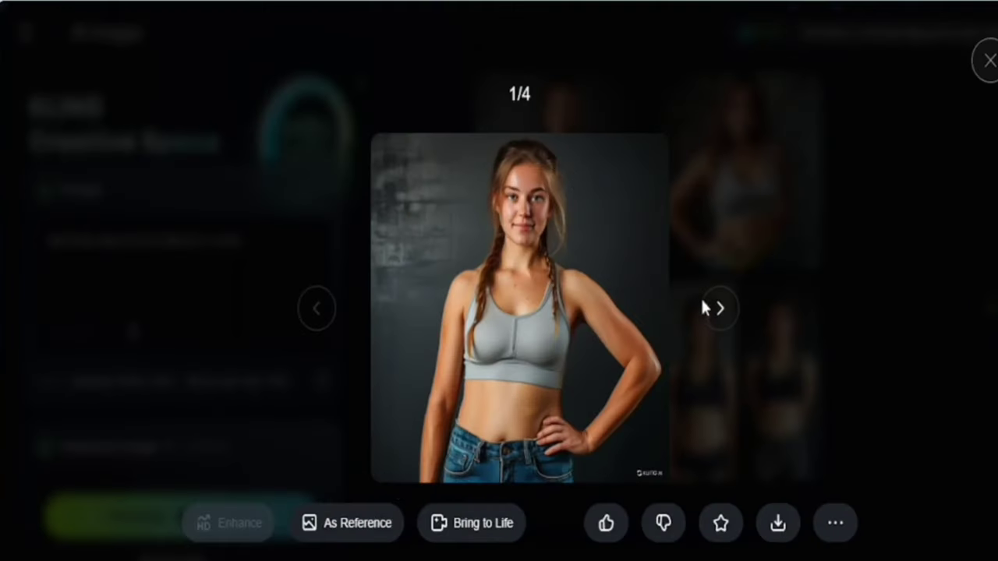
pyautogui.click(717, 309)
pyautogui.click(718, 310)
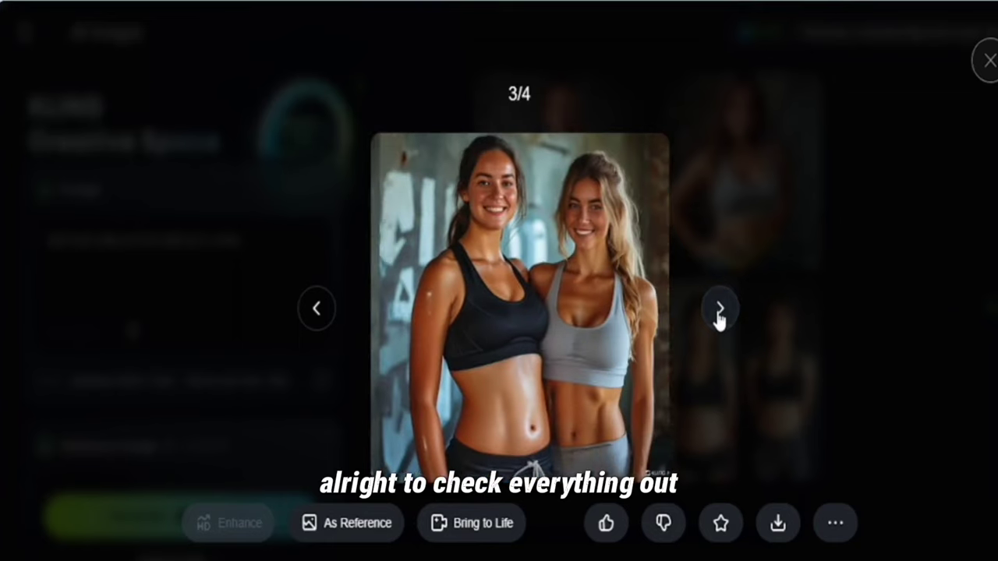
pyautogui.click(717, 309)
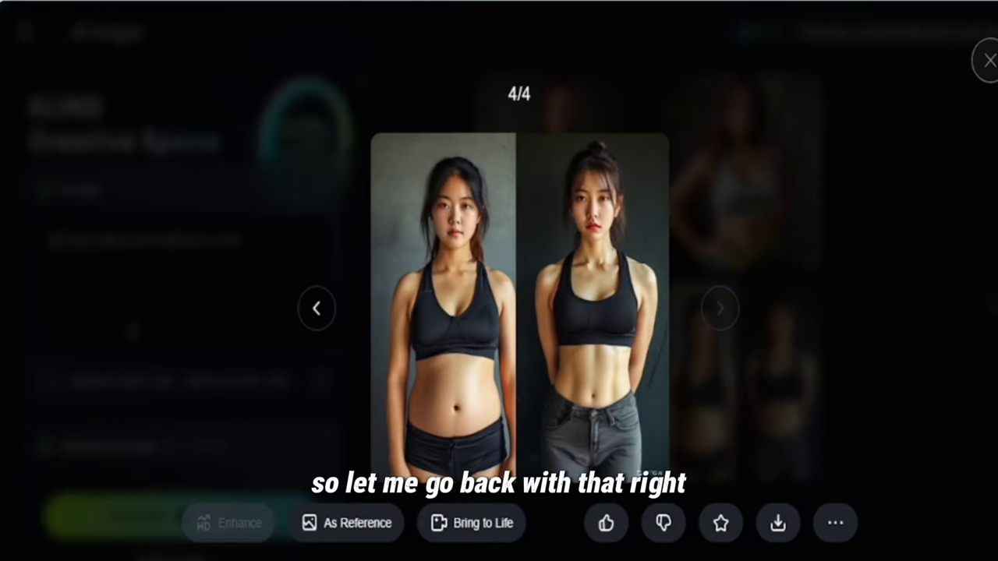
pyautogui.click(985, 63)
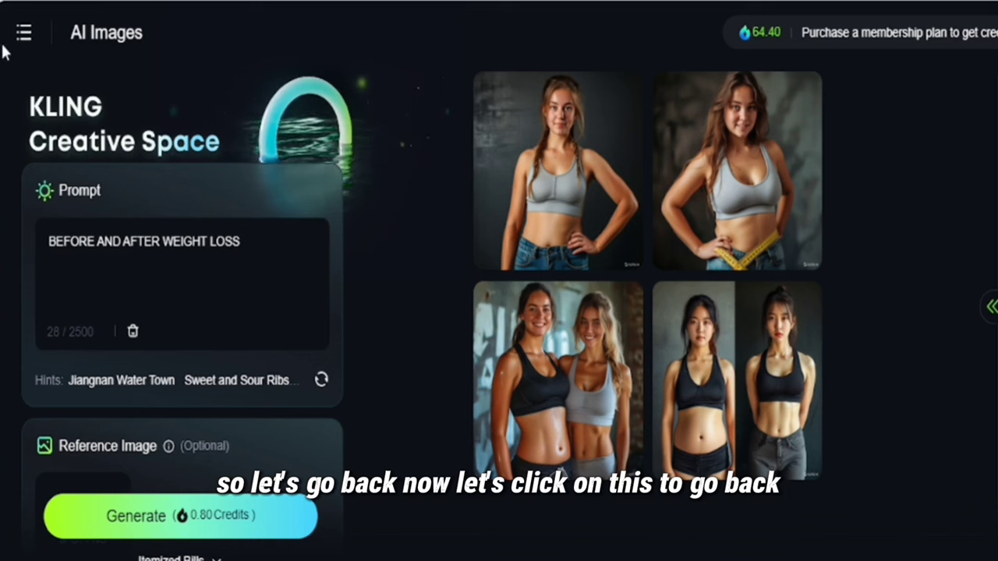
# Switch from image generation to AI Videos and show the Image to Video mode
pyautogui.click(25, 33)
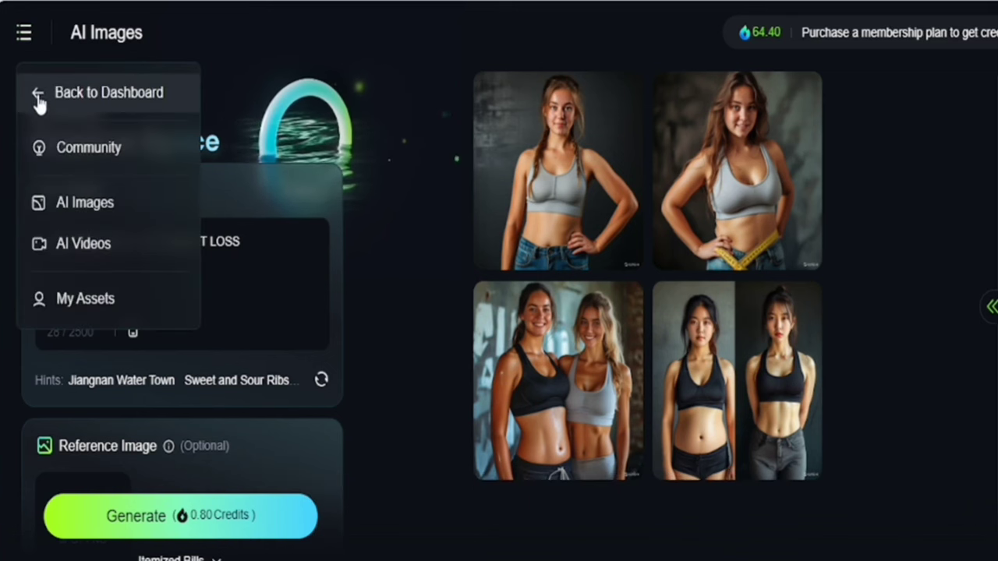
pyautogui.click(72, 244)
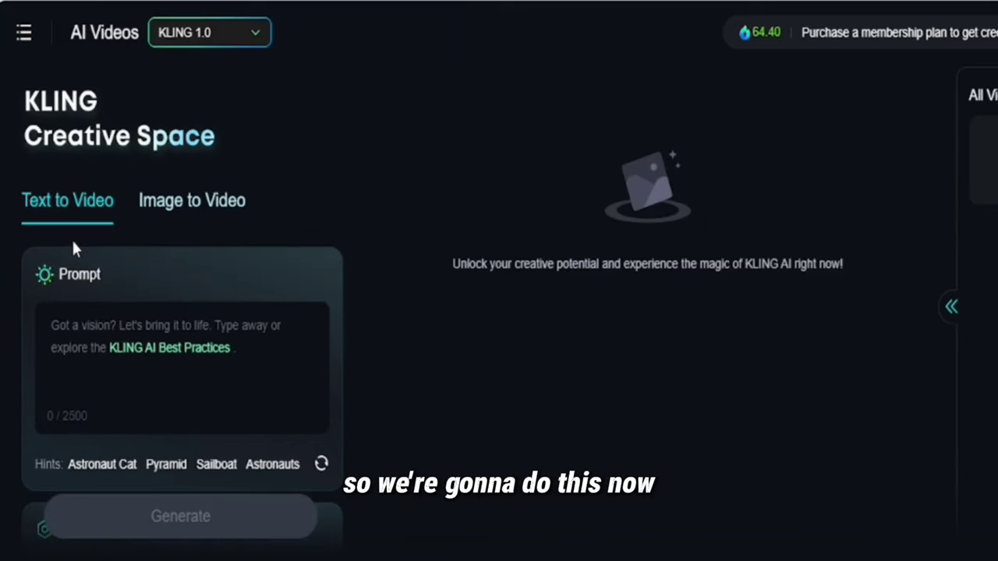
pyautogui.click(188, 201)
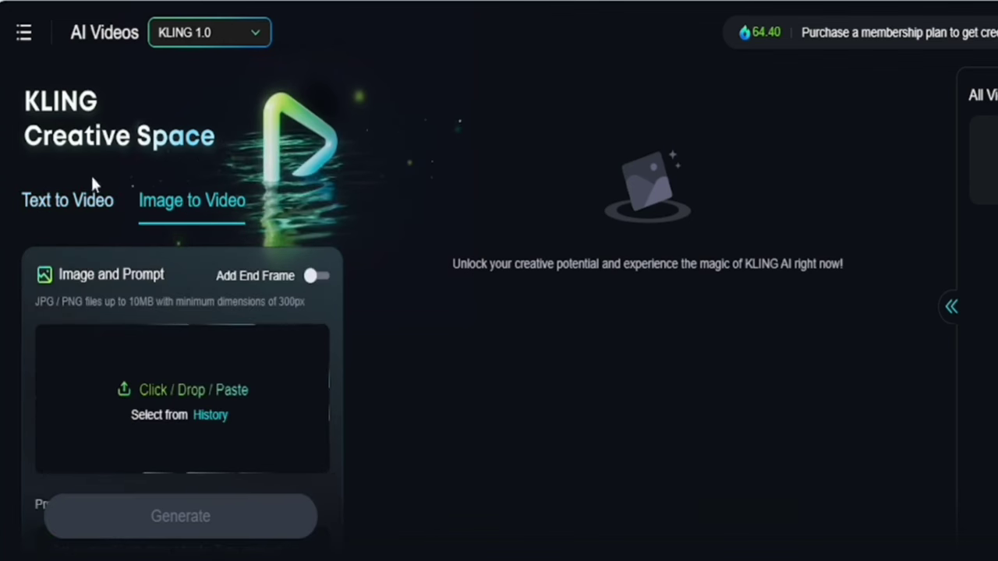
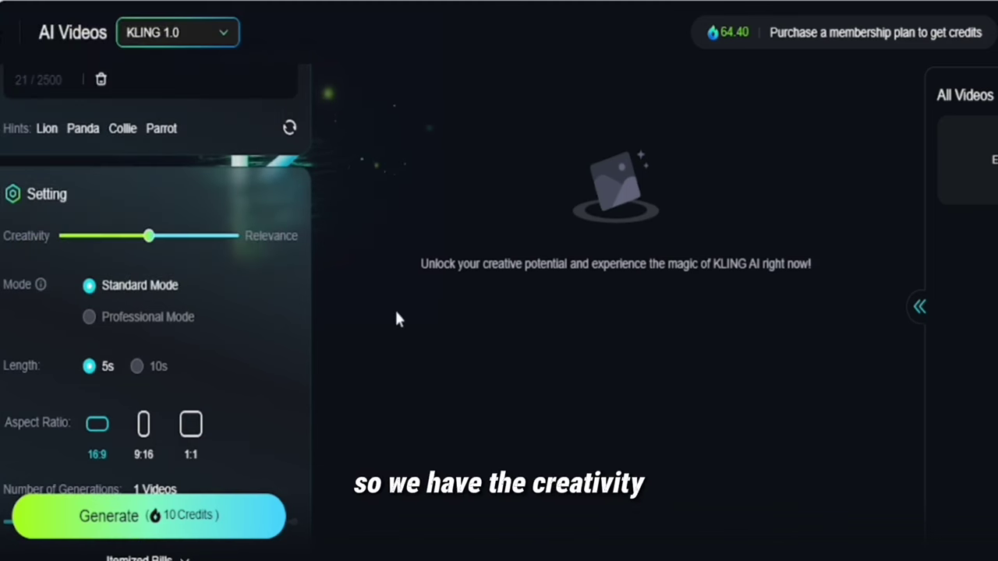
# Examine the text-to-video settings for creativity versus relevance, standard and professional mode, and the 5s and 10s lengths
pyautogui.moveTo(149, 236)
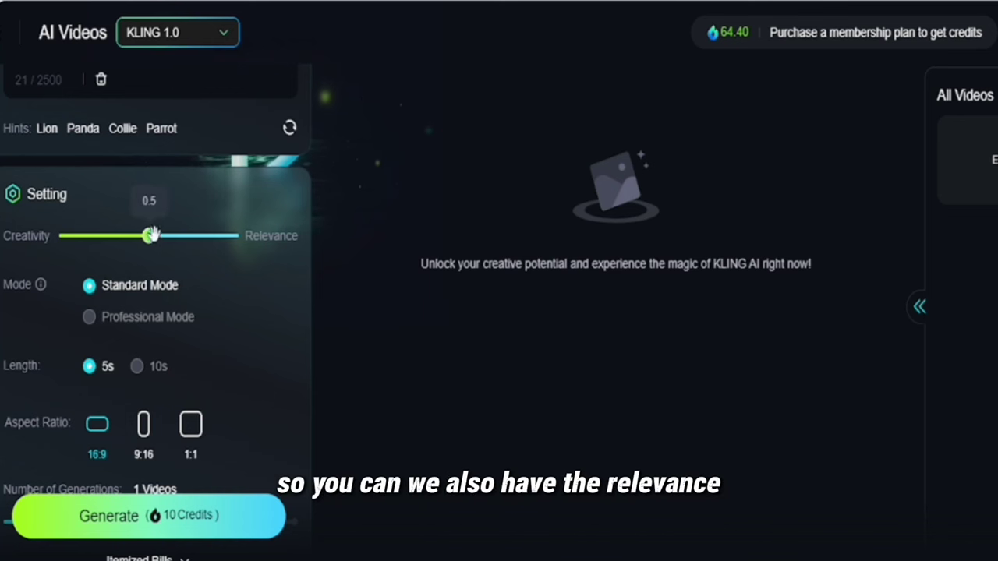
pyautogui.moveTo(150, 237)
pyautogui.mouseDown()
pyautogui.moveTo(215, 243)
pyautogui.moveTo(150, 242)
pyautogui.mouseUp()
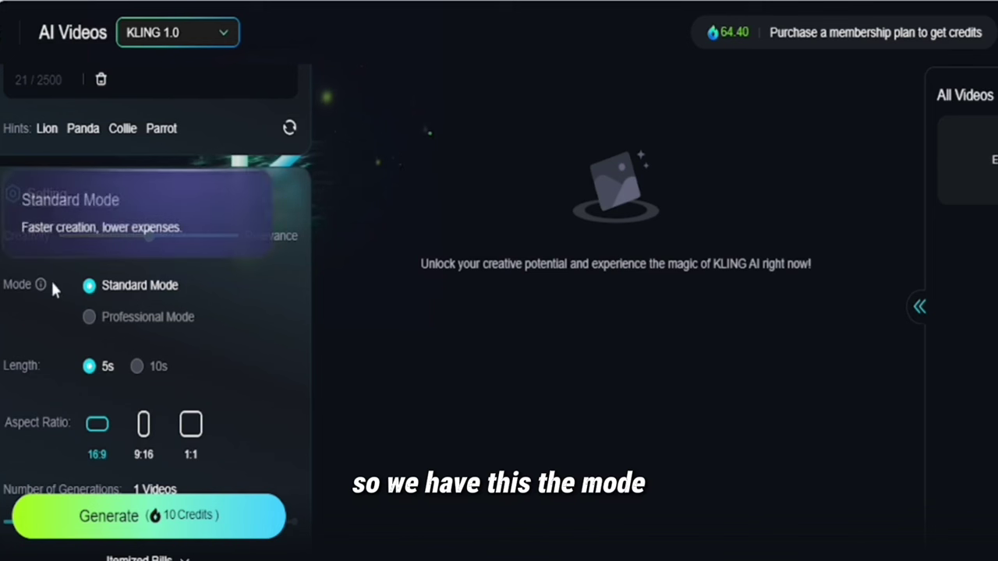
pyautogui.moveTo(39, 287)
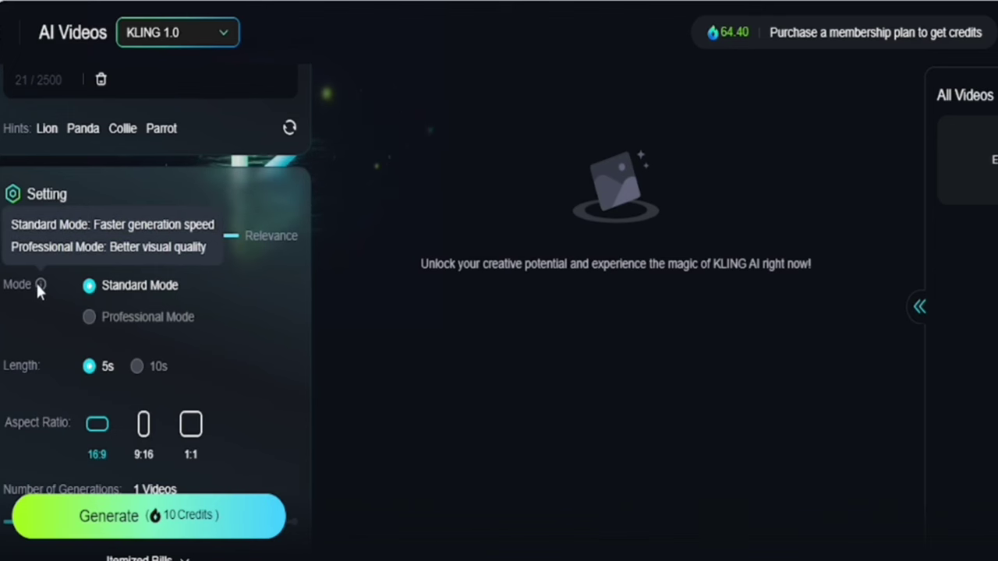
pyautogui.moveTo(113, 294)
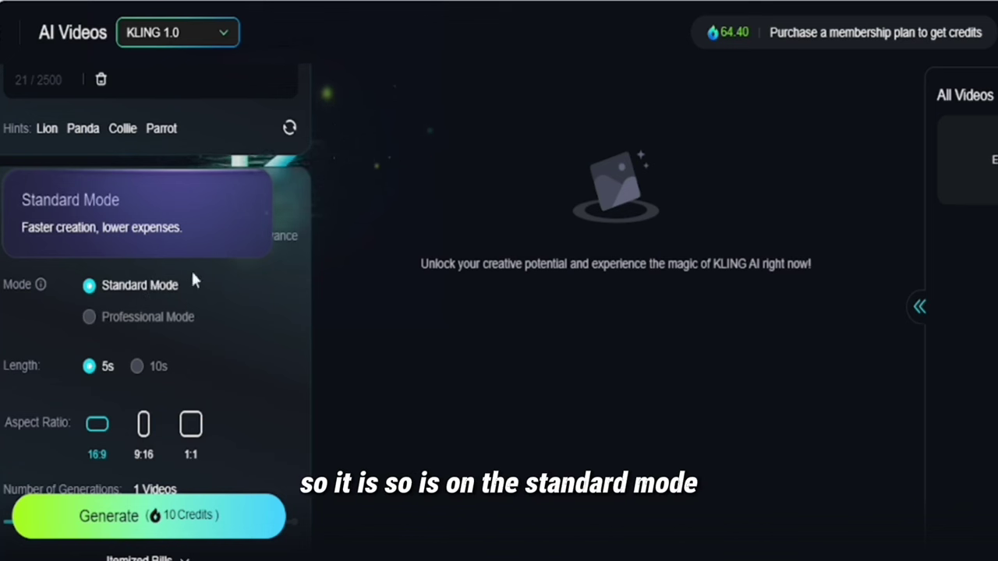
pyautogui.moveTo(89, 317)
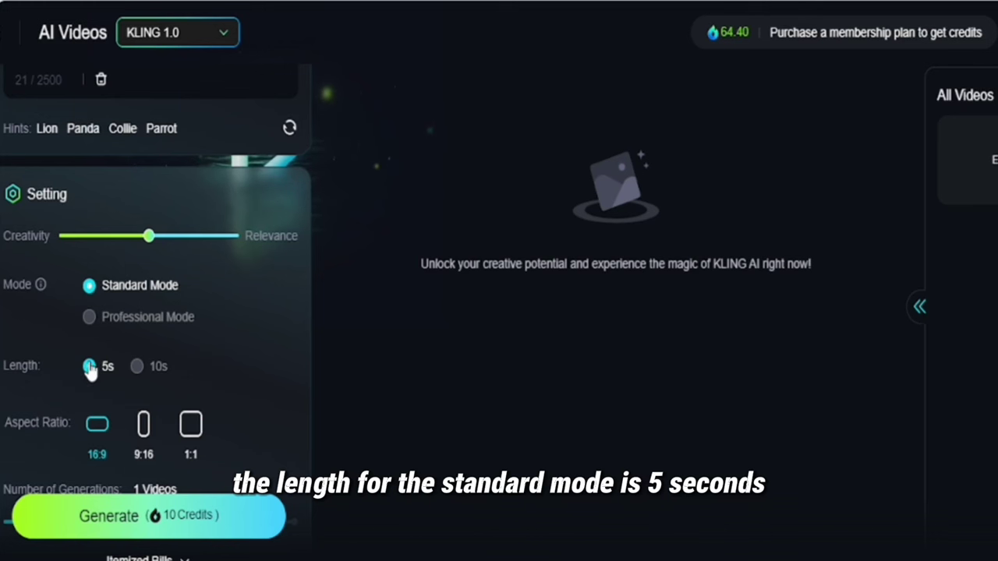
pyautogui.moveTo(140, 373)
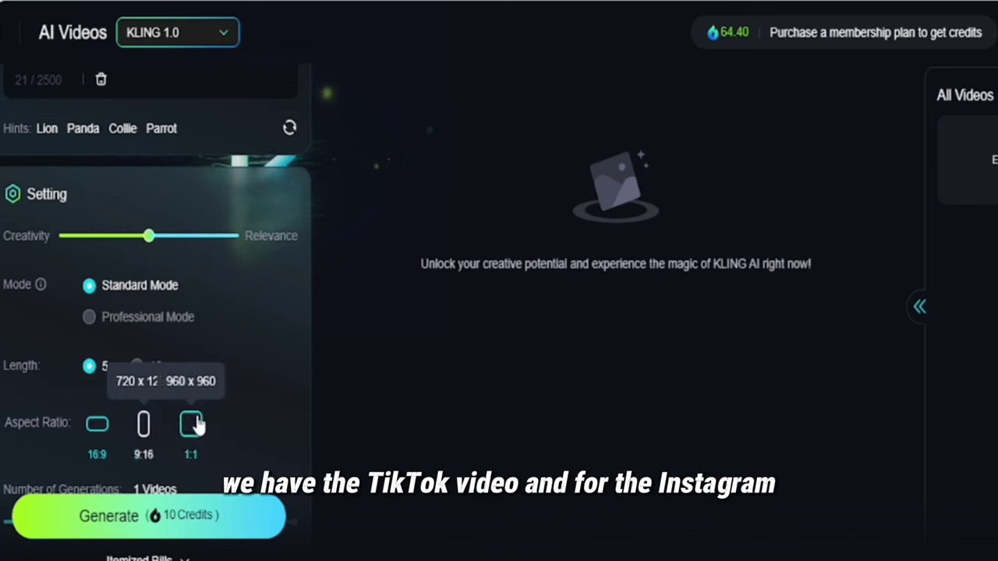
# Try the 9:16 and 1:1 aspect ratios for the video and return to 16:9
pyautogui.click(143, 427)
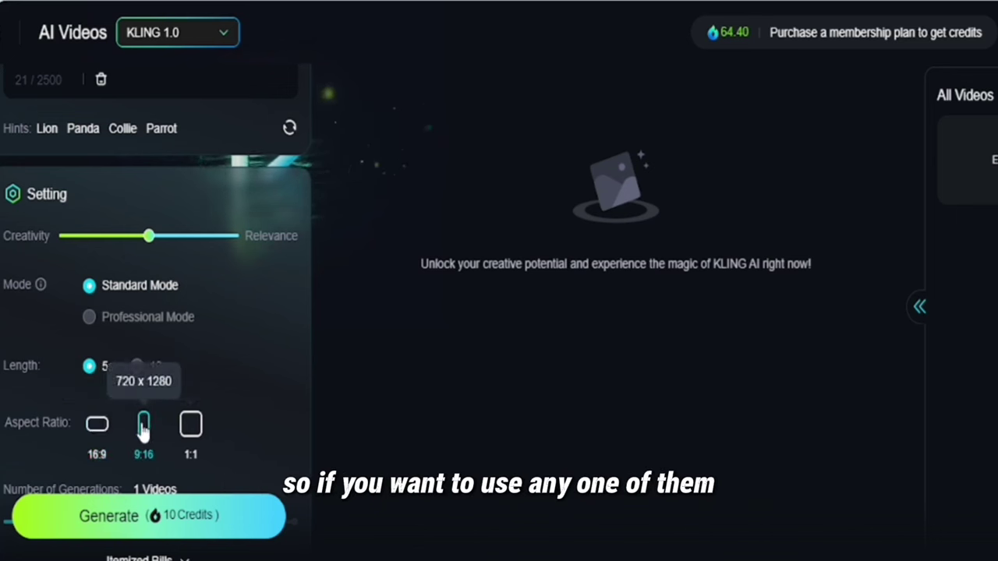
pyautogui.click(192, 424)
pyautogui.click(97, 424)
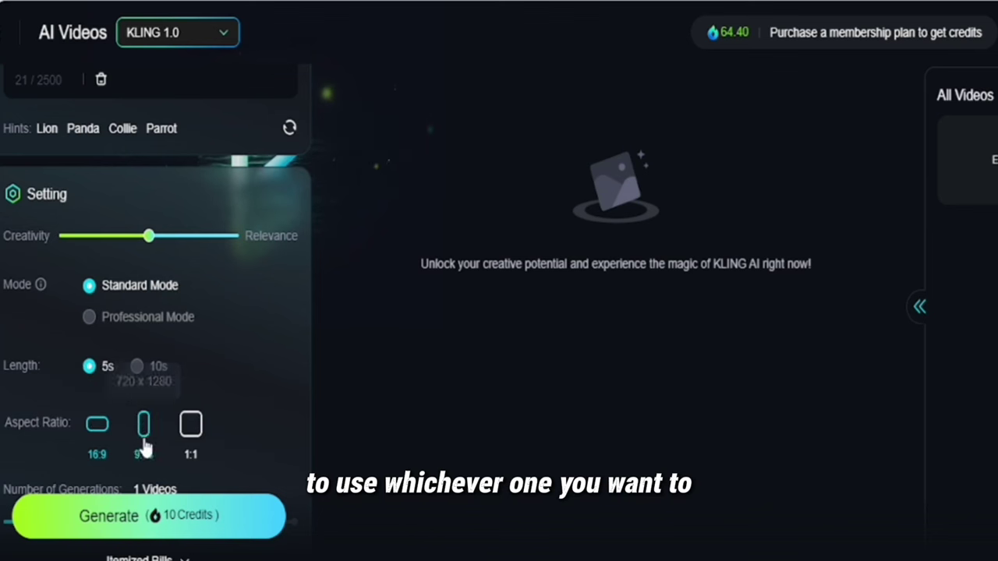
# Try raising the number of generations to 2 and up to 4 videos, and return it to 1
pyautogui.scroll(-1, 47, 413)
pyautogui.scroll(-5, 48, 419)
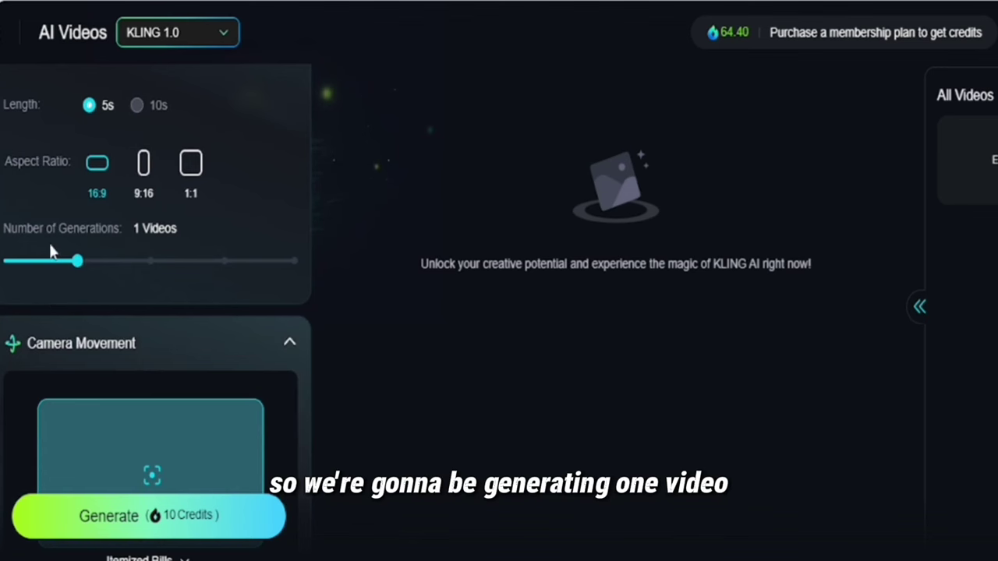
pyautogui.moveTo(78, 261)
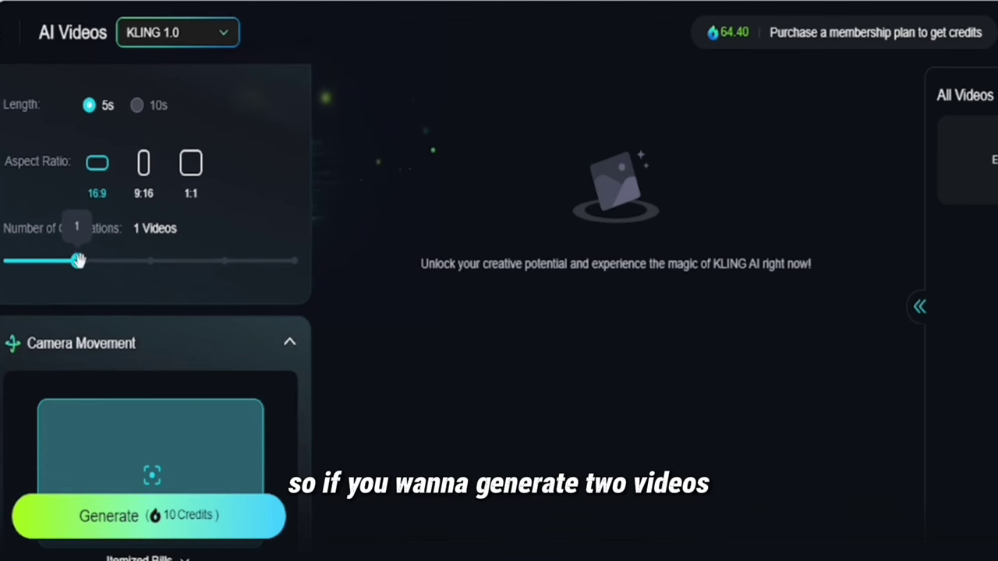
pyautogui.moveTo(78, 262); pyautogui.dragTo(124, 265)
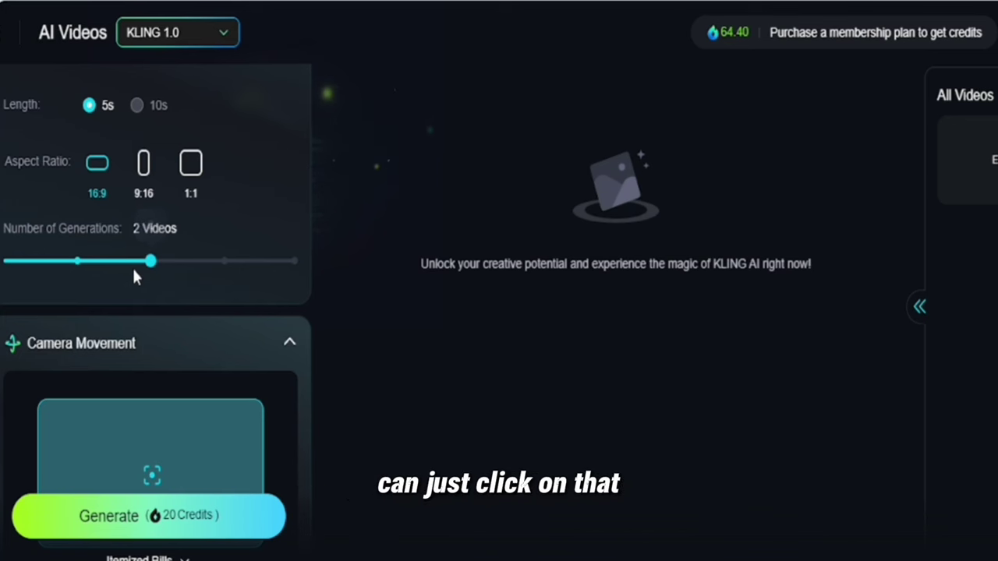
pyautogui.moveTo(157, 259)
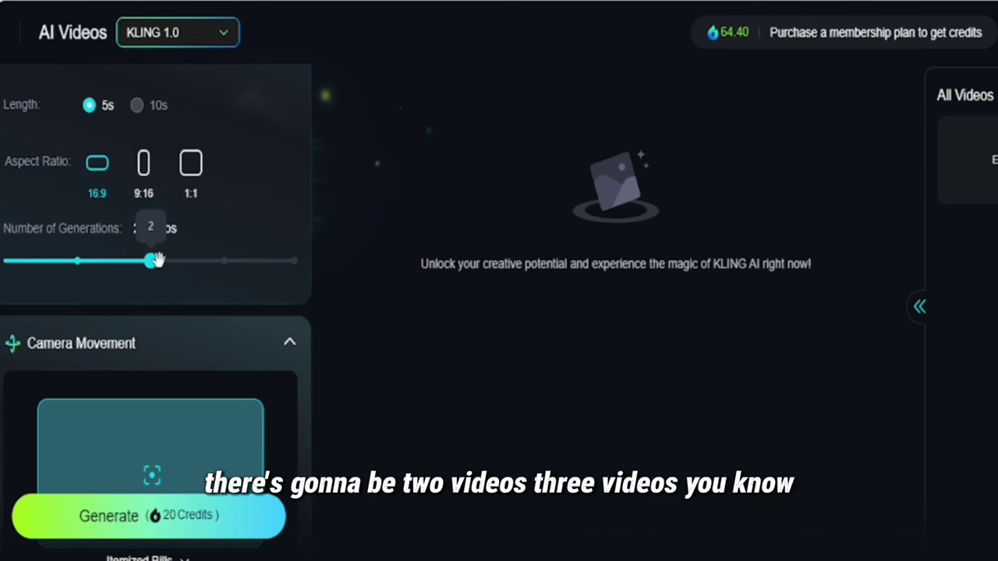
pyautogui.click(210, 260)
pyautogui.click(283, 272)
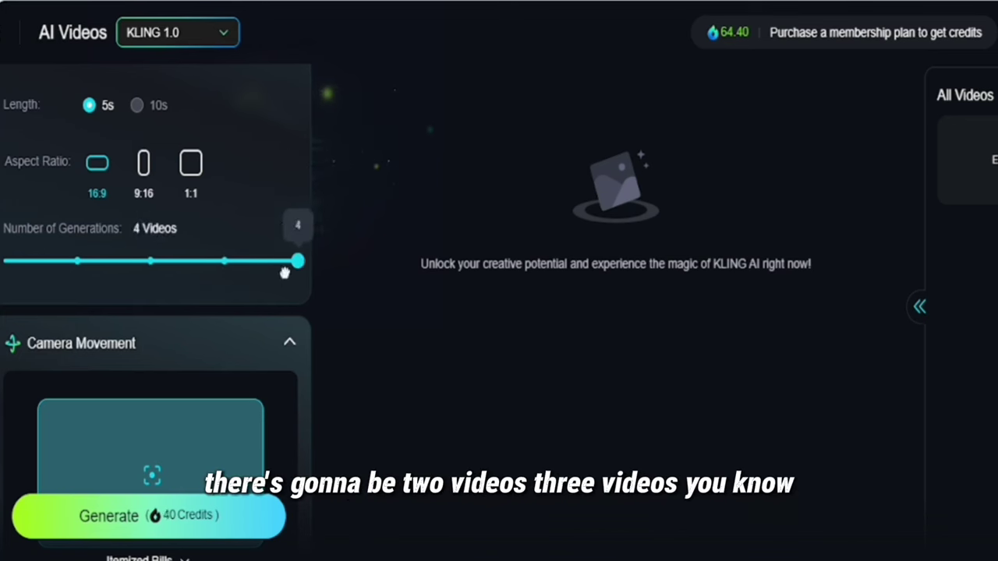
pyautogui.click(102, 274)
pyautogui.click(140, 273)
pyautogui.click(109, 273)
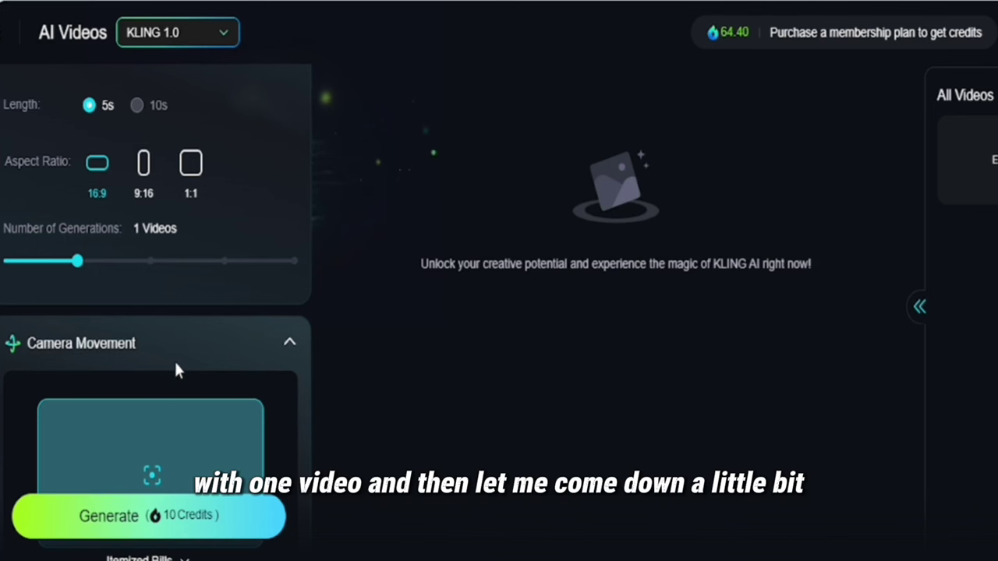
# Try the Horizontal and Vertical camera controls, raising the vertical value to 3 and lowering it to -0.4
pyautogui.scroll(-1, 173, 359)
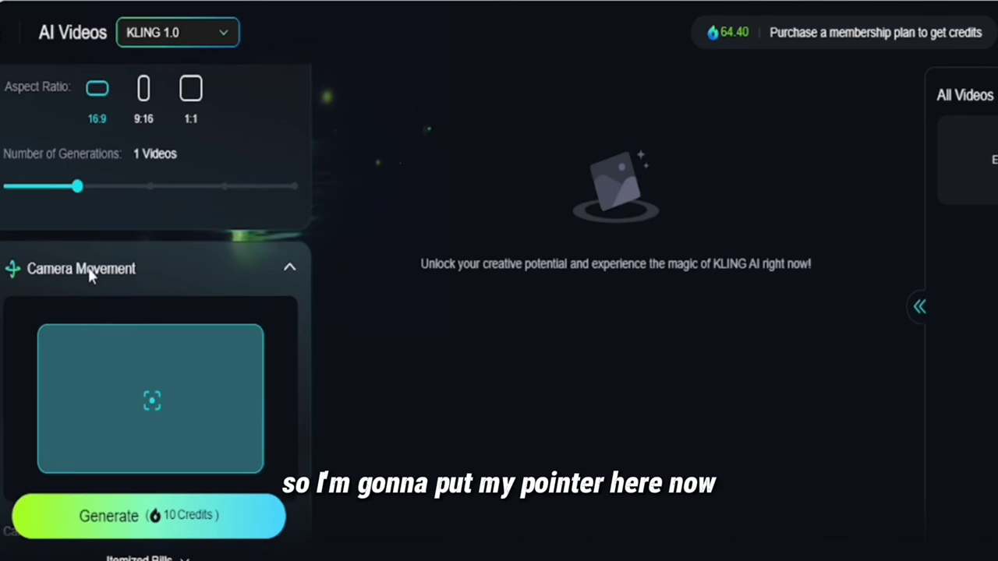
pyautogui.scroll(-3, 89, 274)
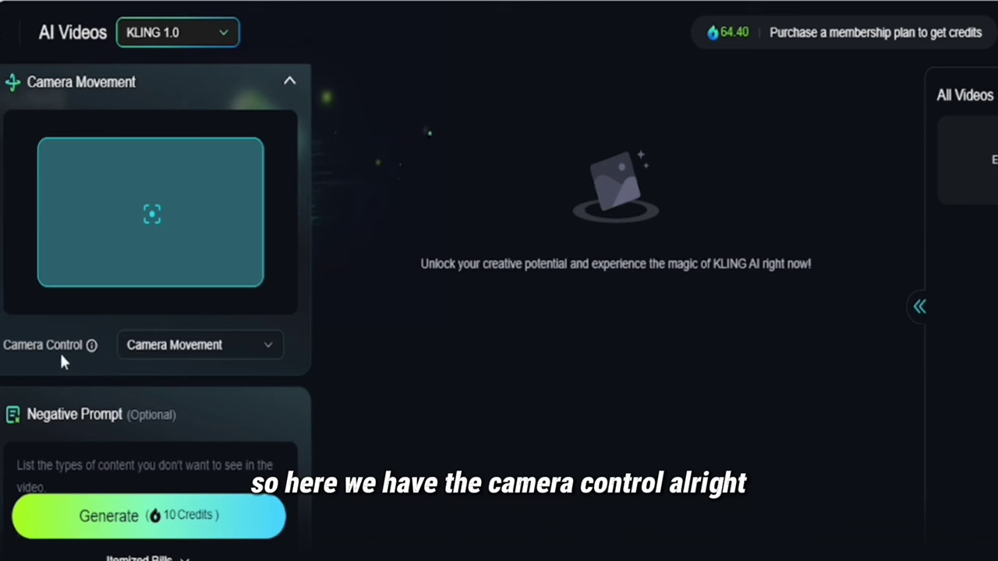
pyautogui.click(272, 357)
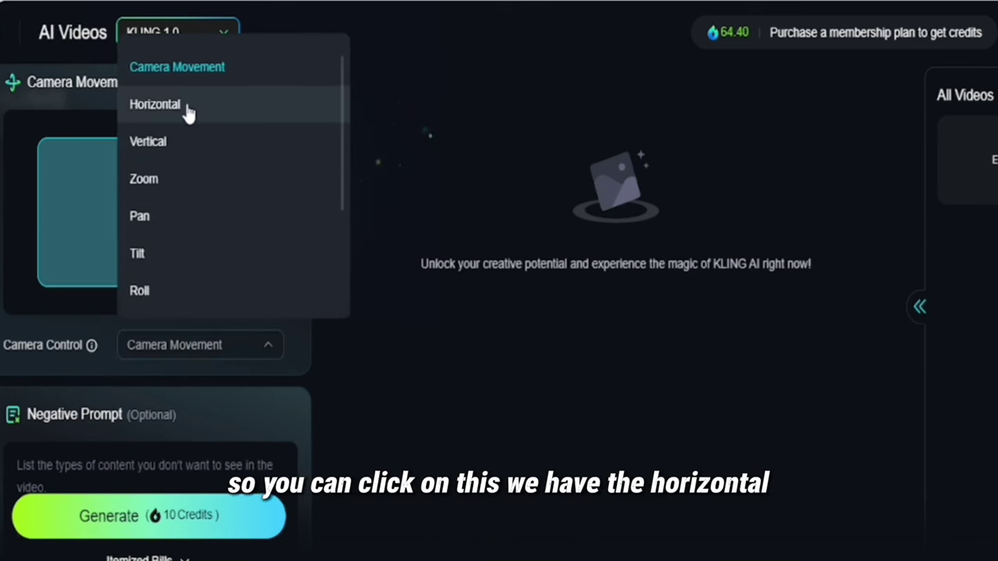
pyautogui.click(189, 110)
pyautogui.click(246, 353)
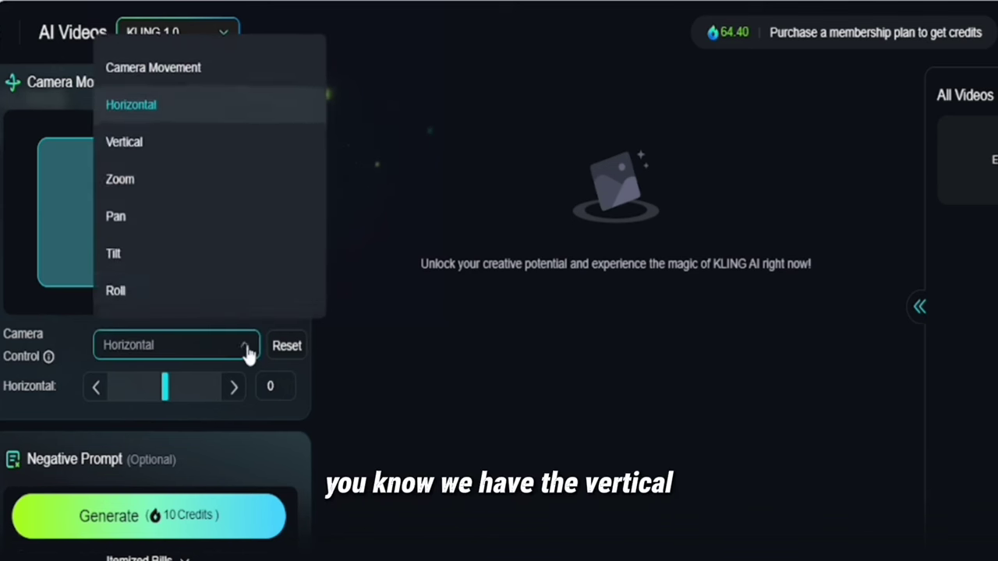
pyautogui.click(163, 151)
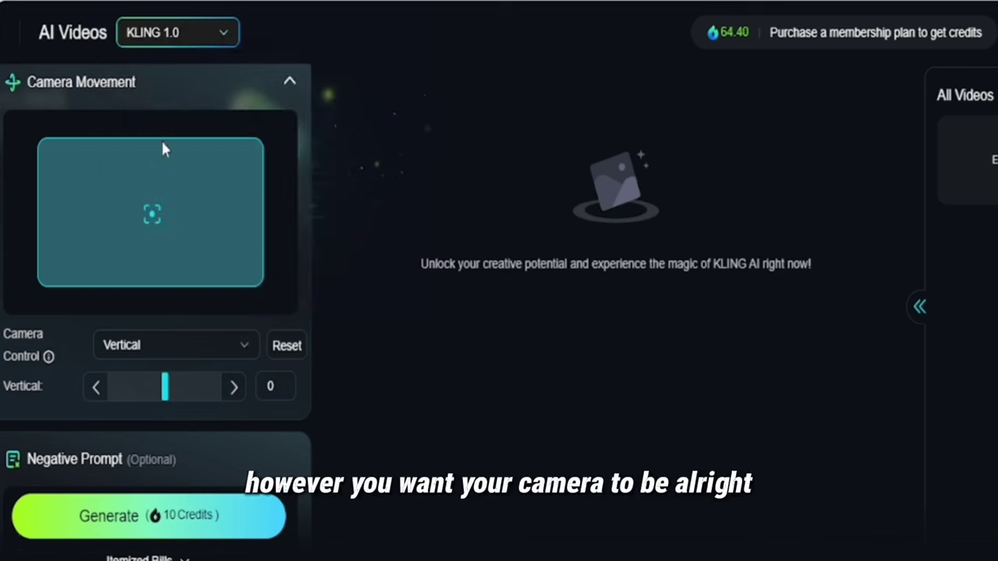
pyautogui.click(234, 388)
pyautogui.click(234, 388)
pyautogui.click(234, 388)
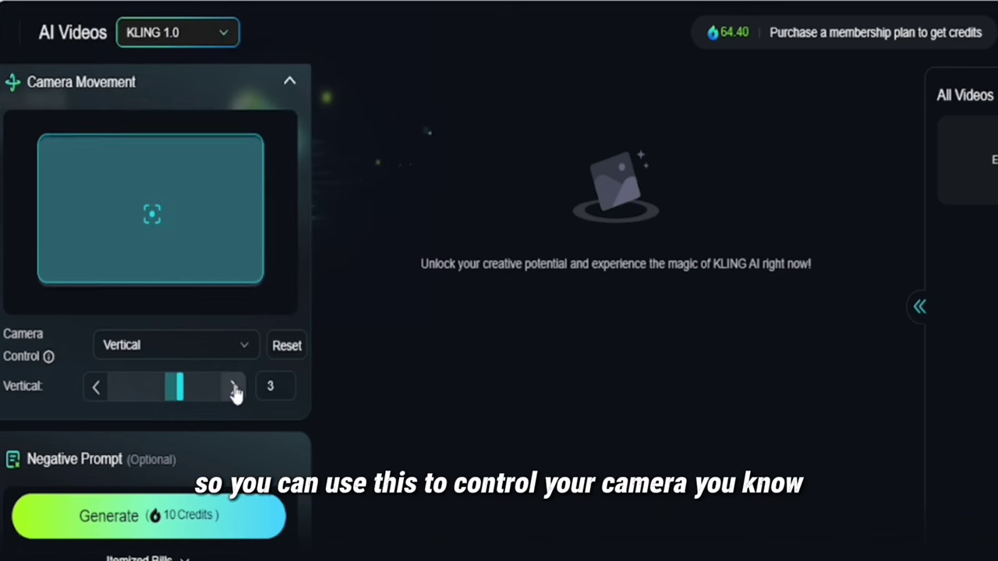
pyautogui.moveTo(179, 392)
pyautogui.mouseDown()
pyautogui.moveTo(218, 392)
pyautogui.moveTo(150, 393)
pyautogui.moveTo(163, 396)
pyautogui.mouseUp()
# Try the Roll camera control and restore the default Camera Movement option
pyautogui.click(246, 348)
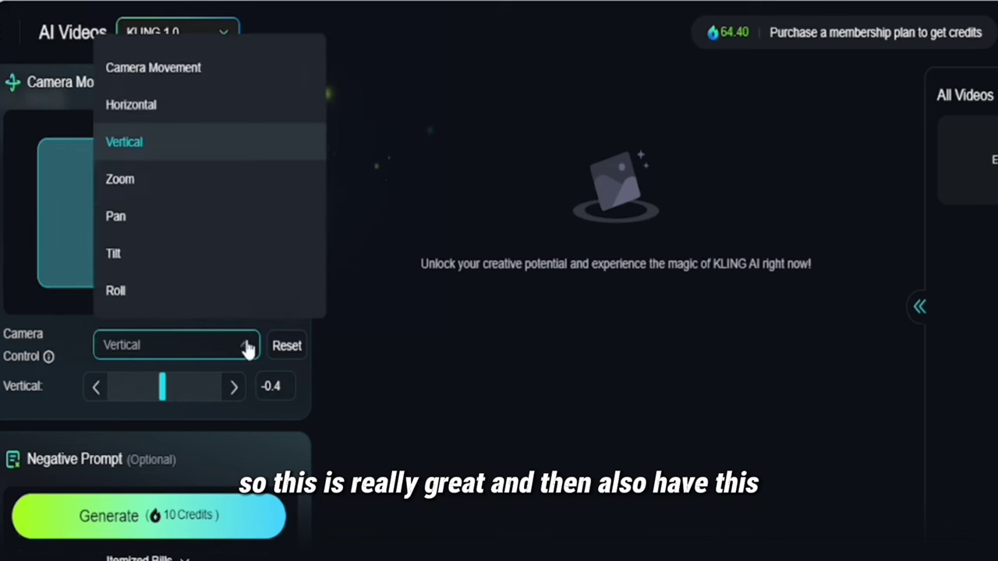
pyautogui.click(153, 291)
pyautogui.click(242, 352)
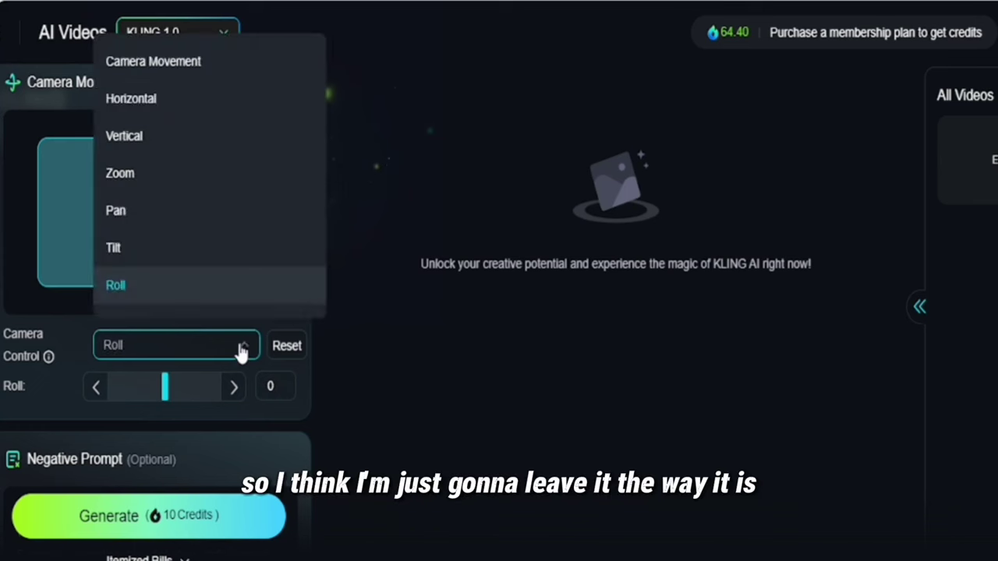
pyautogui.click(234, 69)
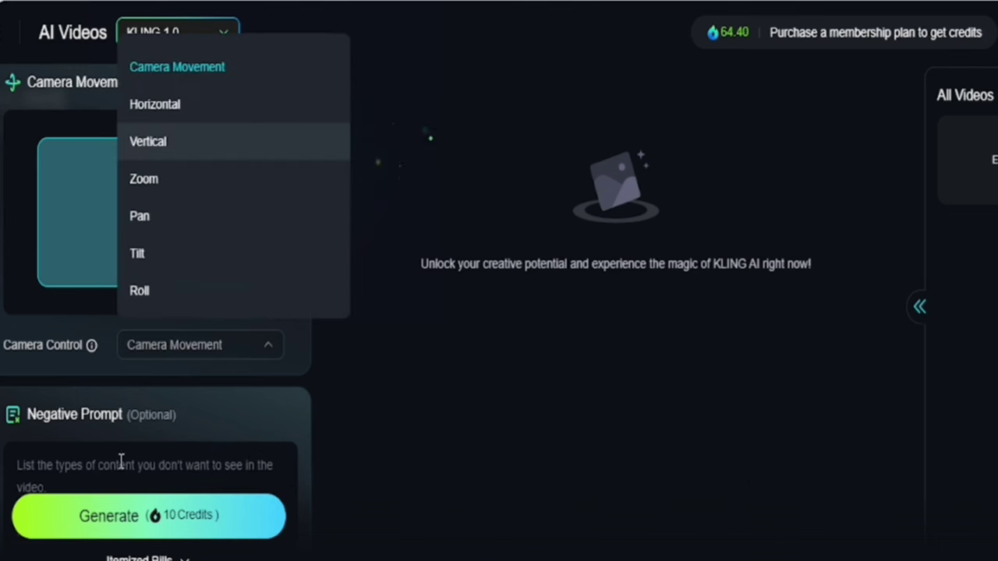
pyautogui.click(326, 442)
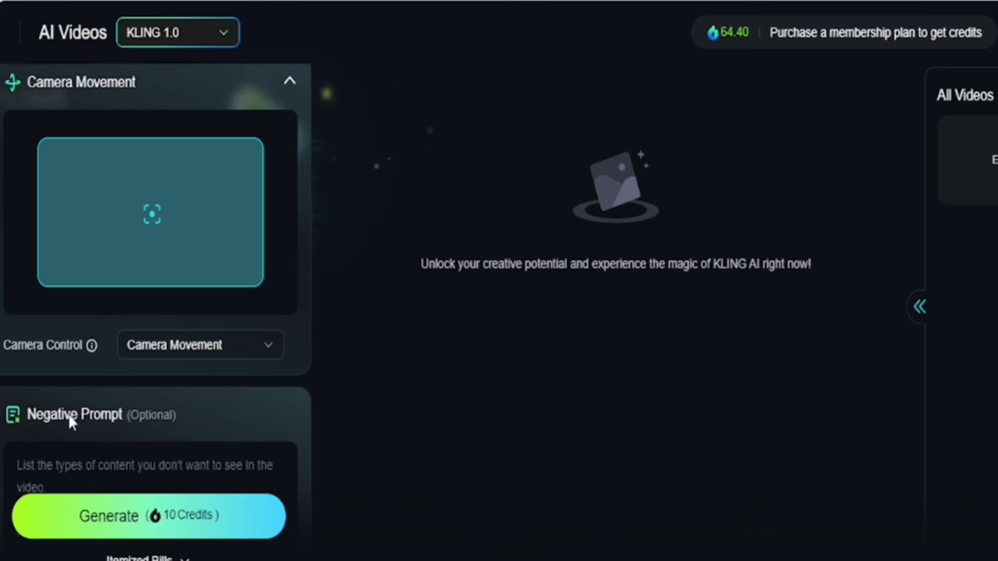
# Examine the optional negative prompt section and its examples of content to exclude from the video
pyautogui.scroll(-1, 70, 421)
pyautogui.scroll(2, 69, 414)
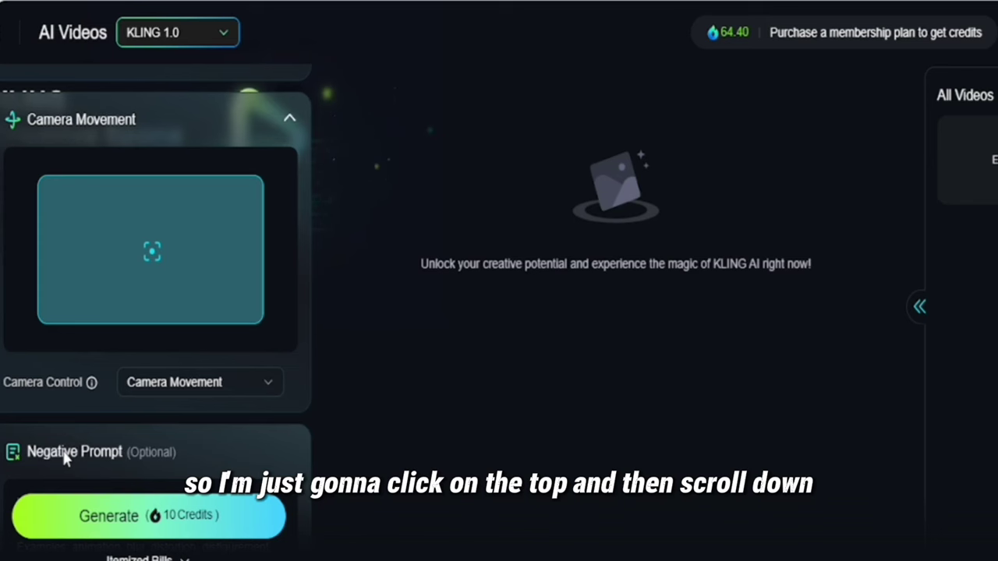
pyautogui.scroll(-2, 64, 456)
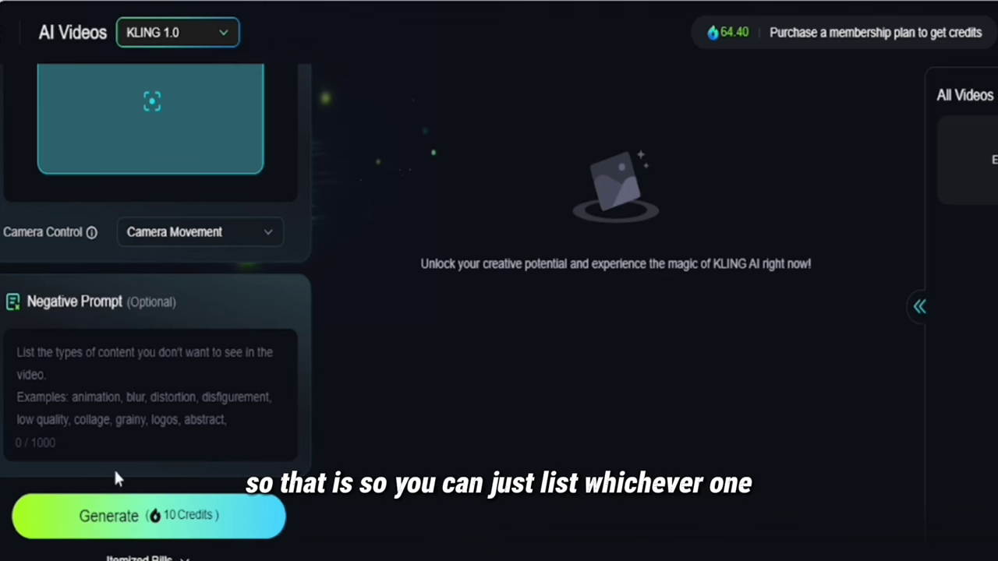
pyautogui.scroll(3, 114, 472)
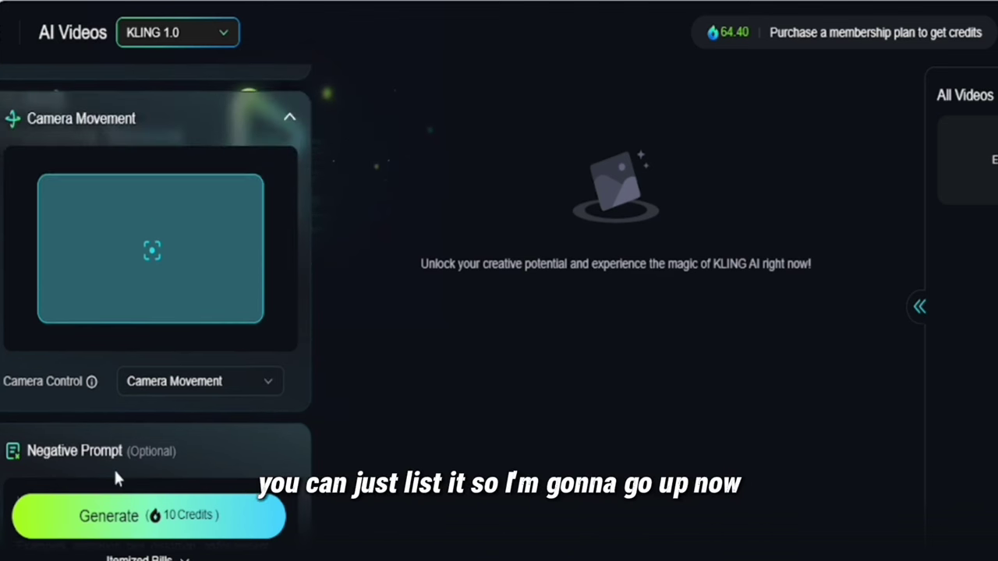
# Review the text-to-video settings and generate one 5-second 16:9 video from the prompt "PLAYING FOOTBALL GAME"
pyautogui.scroll(10, 114, 467)
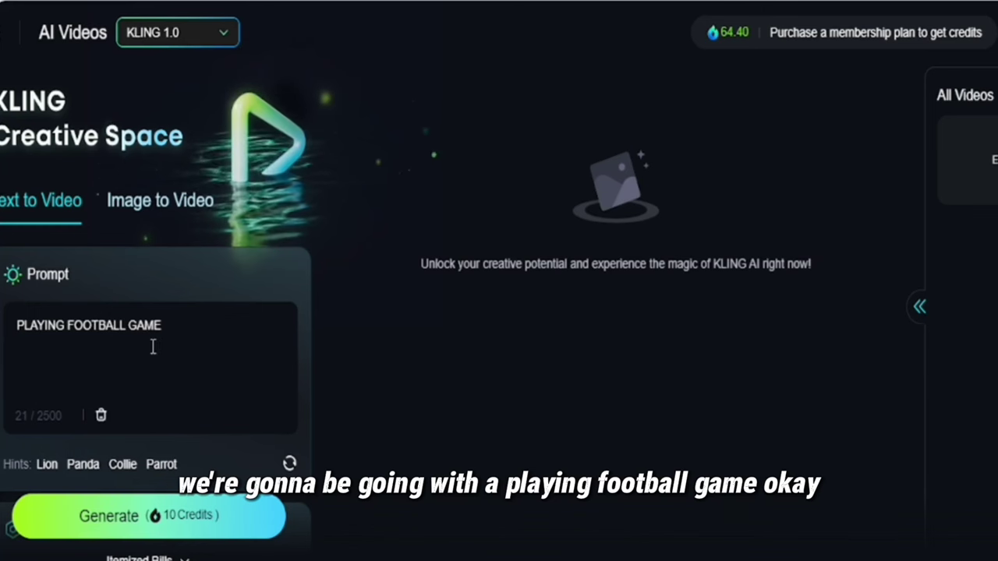
pyautogui.scroll(-5, 153, 347)
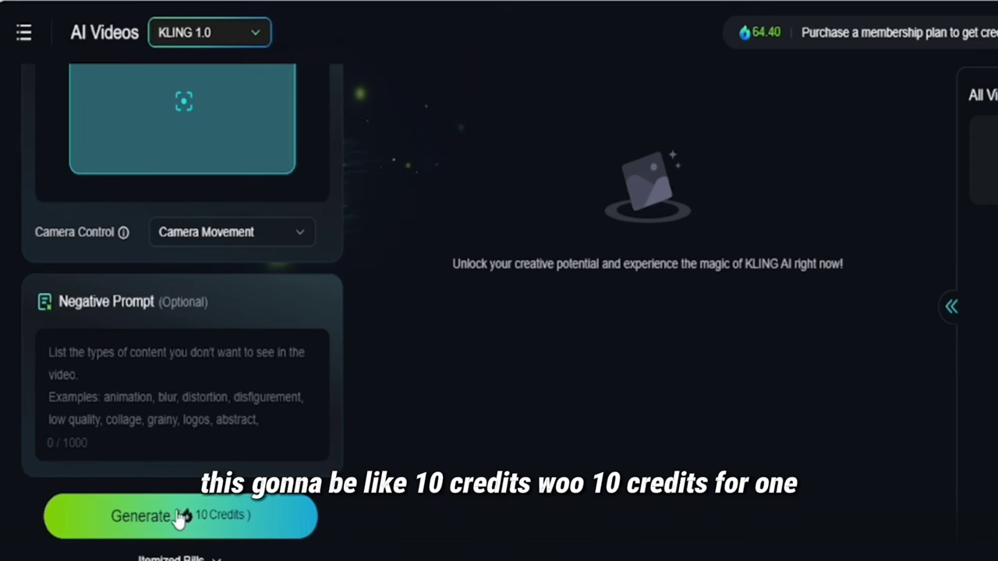
pyautogui.scroll(5, 179, 518)
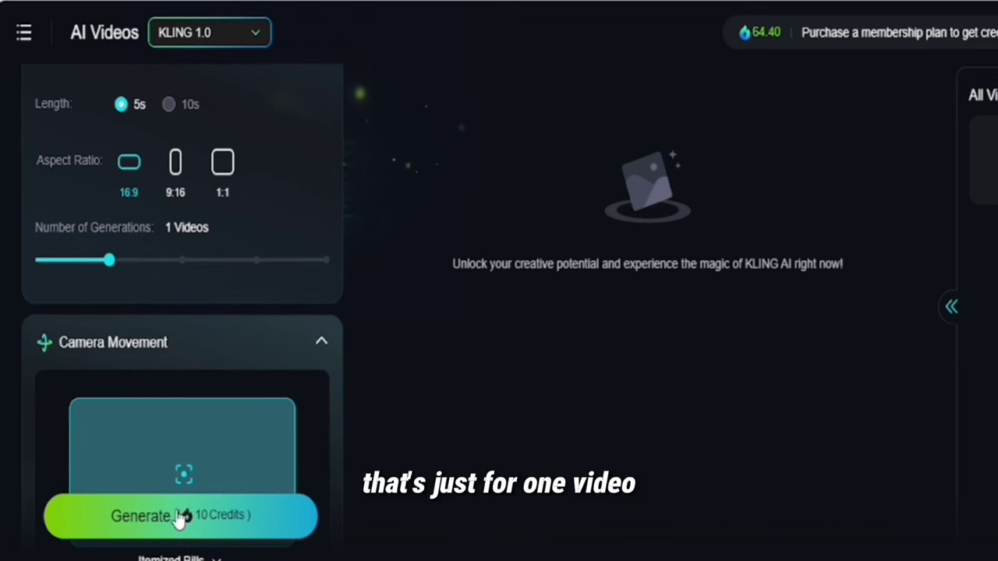
pyautogui.scroll(-5, 179, 518)
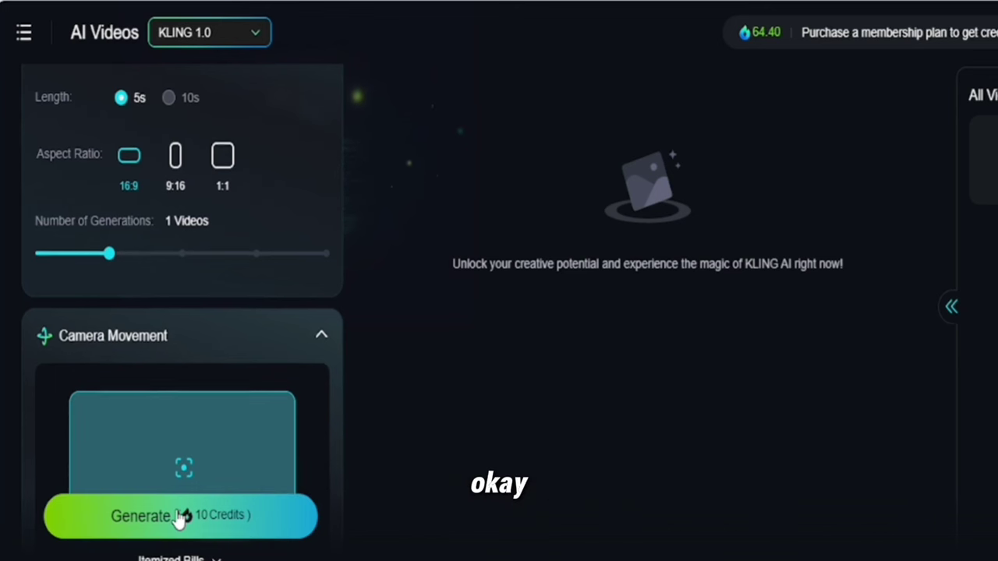
pyautogui.scroll(-2, 180, 518)
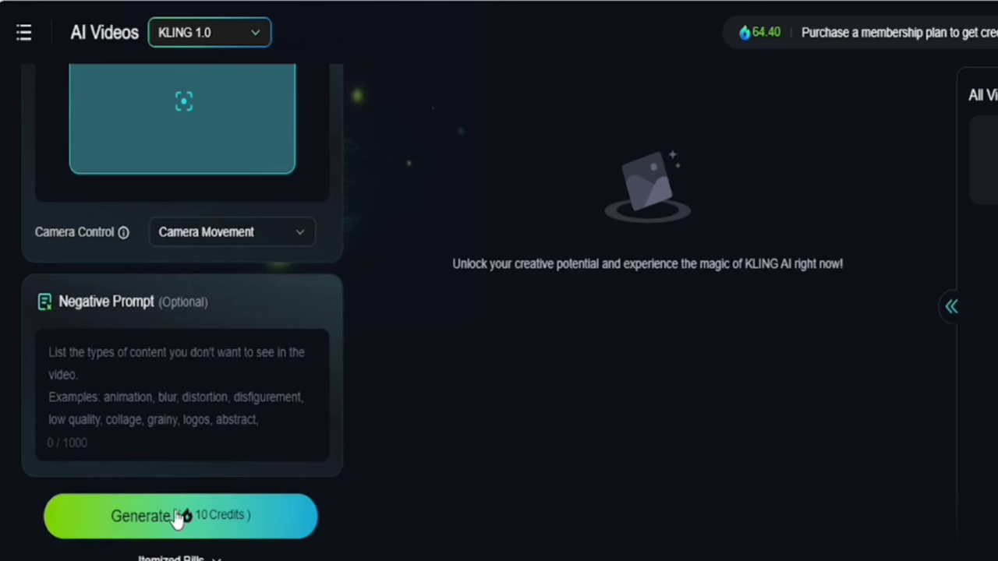
pyautogui.click(179, 520)
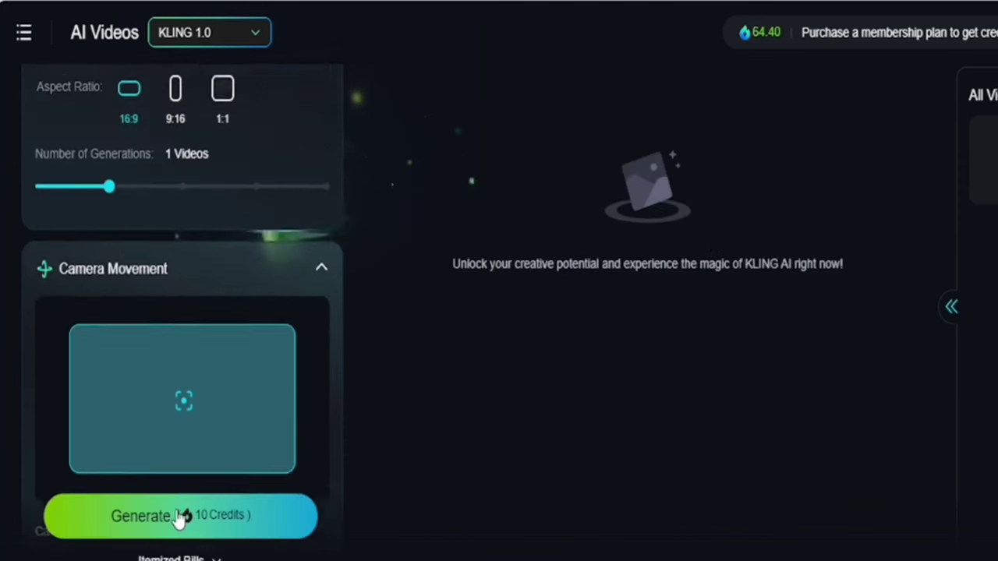
pyautogui.scroll(1, 181, 517)
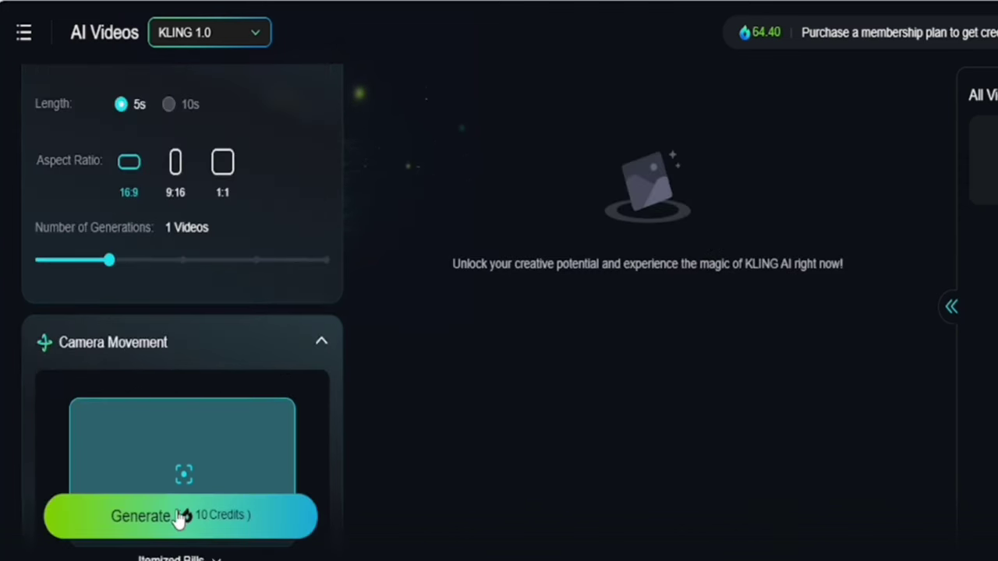
pyautogui.scroll(-5, 181, 517)
pyautogui.click(178, 518)
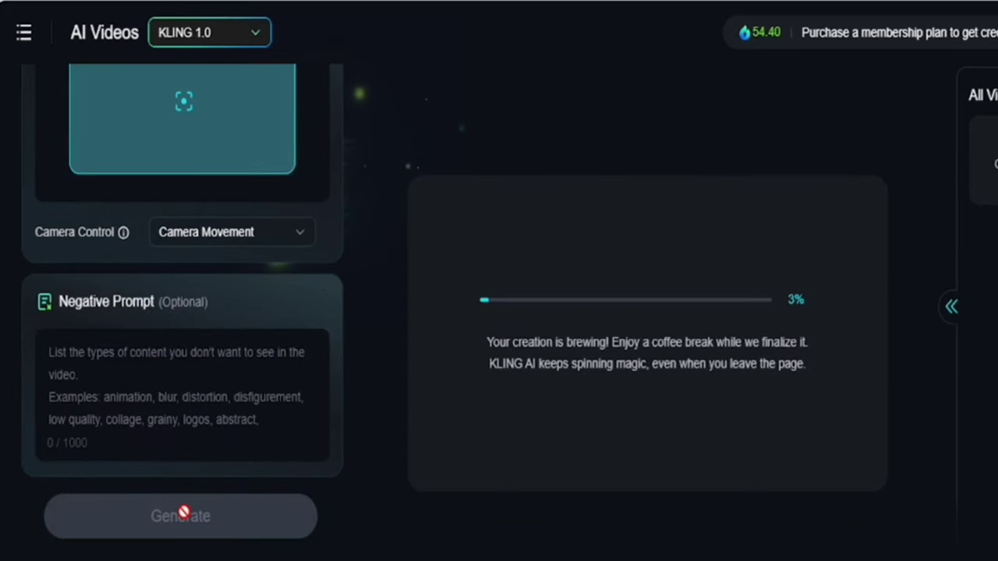